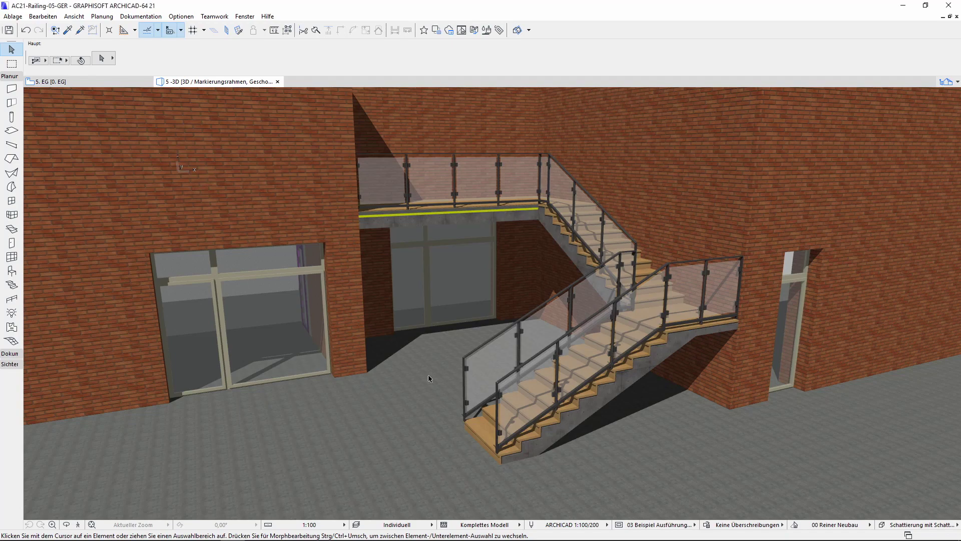
- Undo the glass railings on the stair flights and upper landing with Ctrl+Z, leaving bare stairs
{"action": "key", "text": "ctrl+z"}
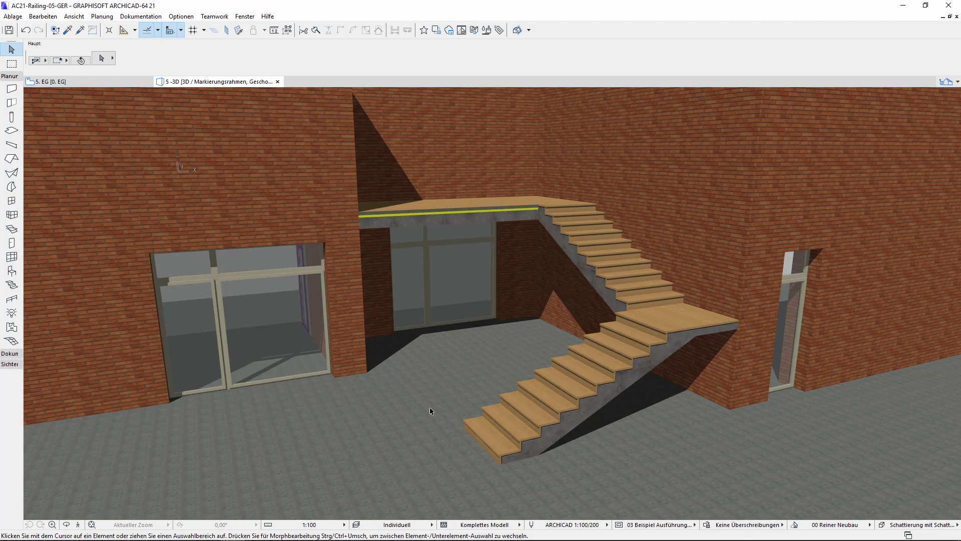
- Draw a railing from the stair's bottom corner along the lower flight and landing
{"action": "left_click", "coordinate": [11, 300]}
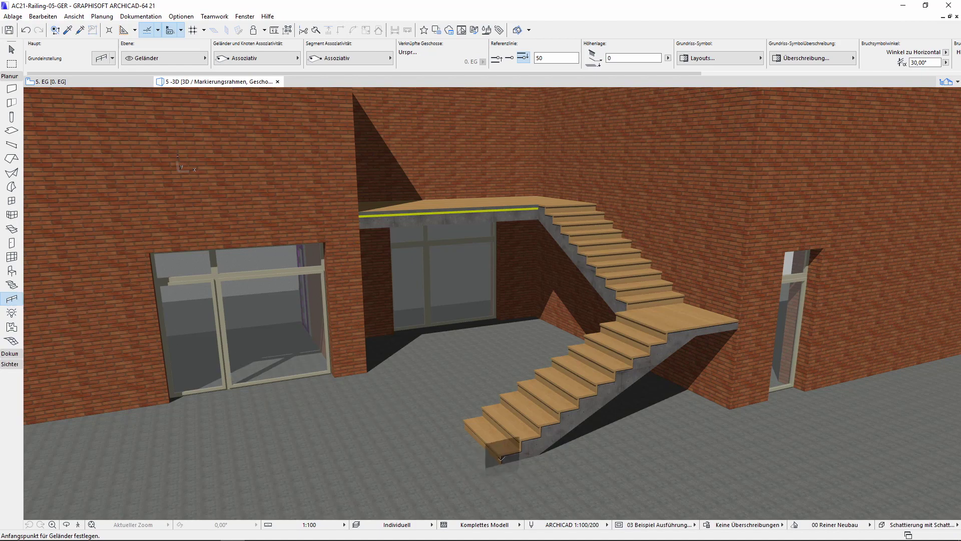
{"action": "left_click", "coordinate": [499, 462]}
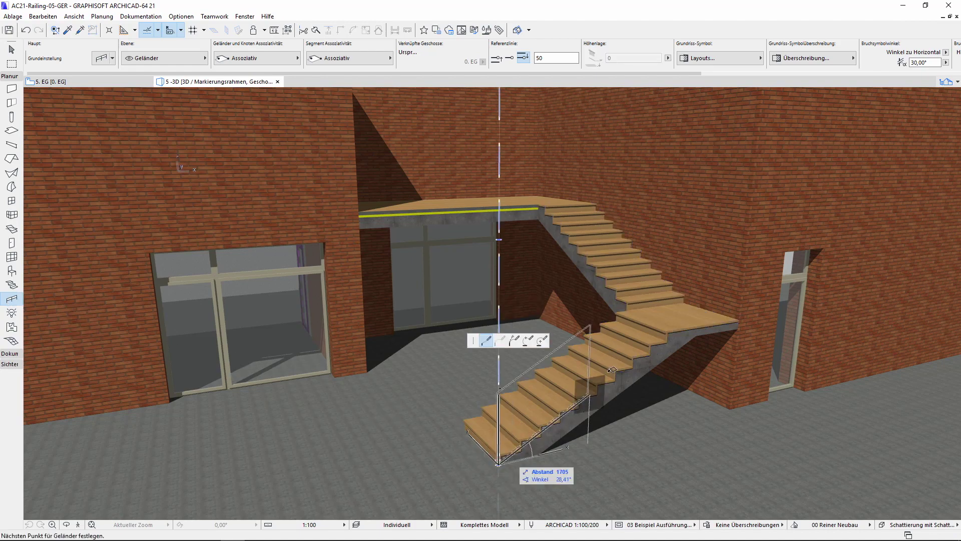
{"action": "double_click", "coordinate": [741, 318]}
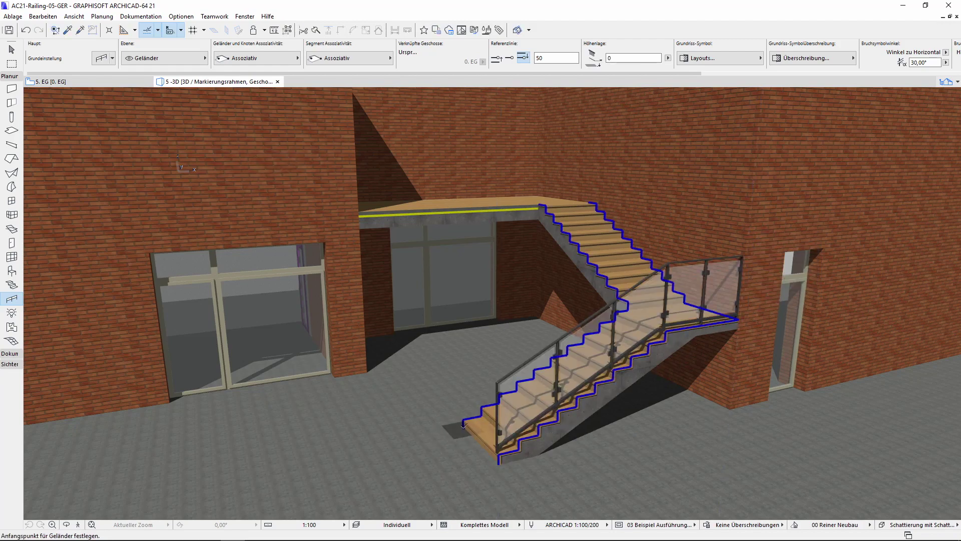
- Change the railing reference line alignment and draw the inner railing along the upper landing edge
{"action": "left_click", "coordinate": [496, 59]}
{"action": "left_click", "coordinate": [464, 425]}
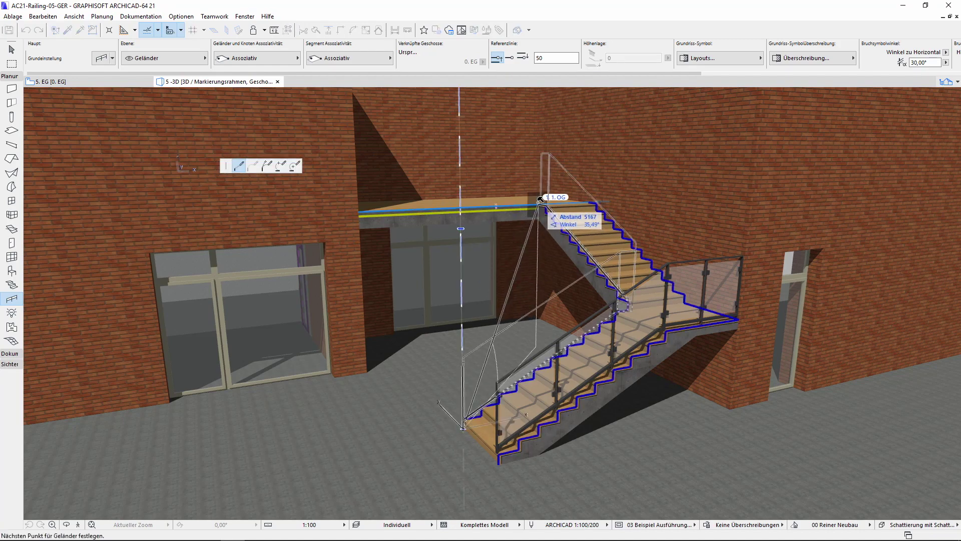
{"action": "left_click", "coordinate": [539, 200]}
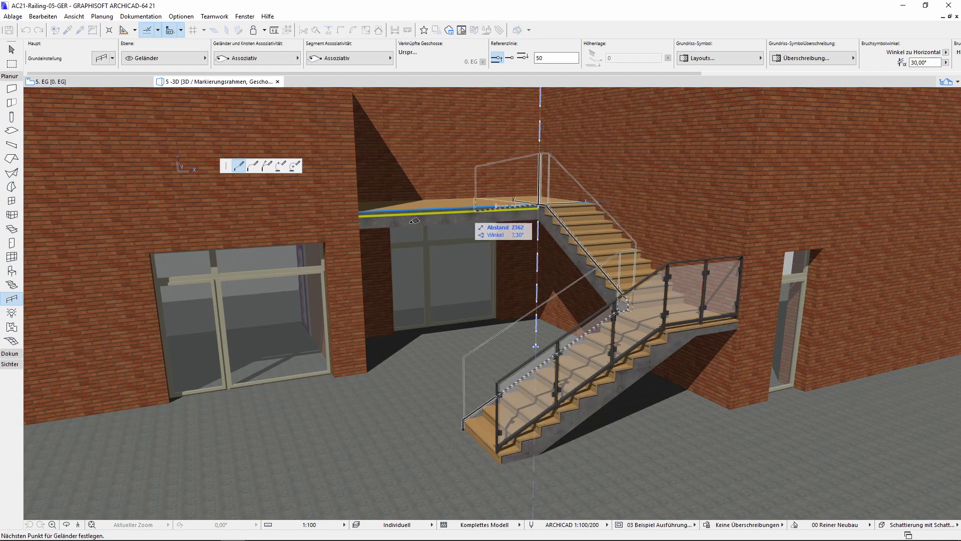
{"action": "left_click", "coordinate": [362, 207]}
{"action": "left_click", "coordinate": [362, 206]}
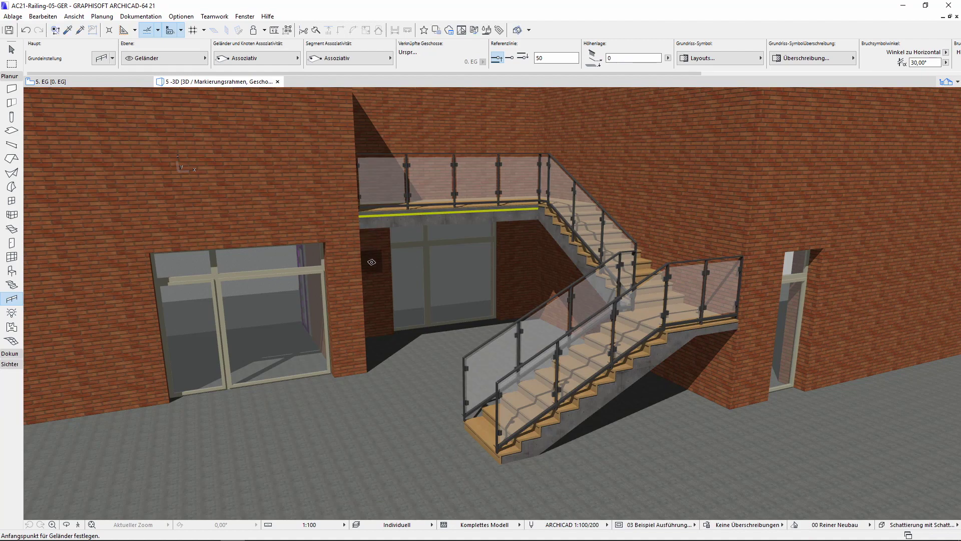
{"action": "key", "text": "Escape"}
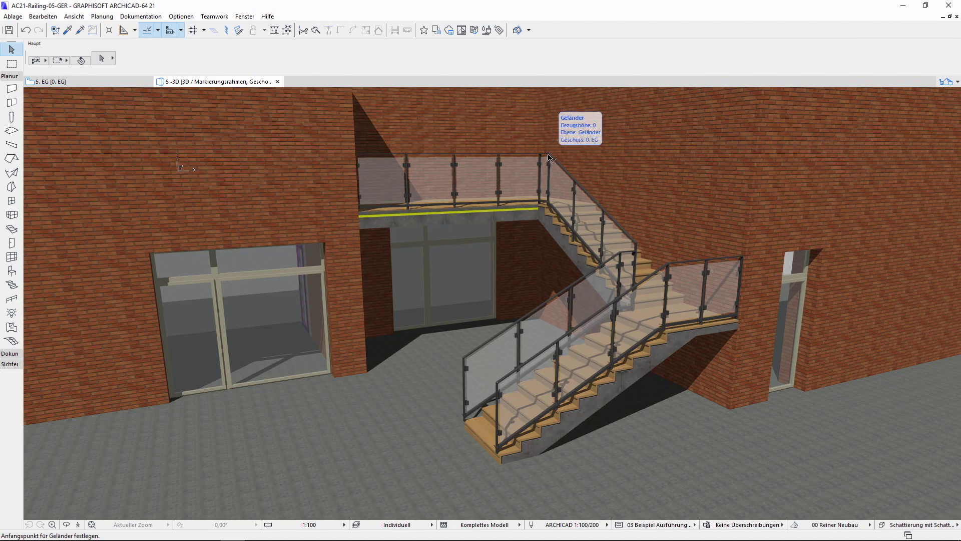
{"action": "left_click", "coordinate": [548, 157]}
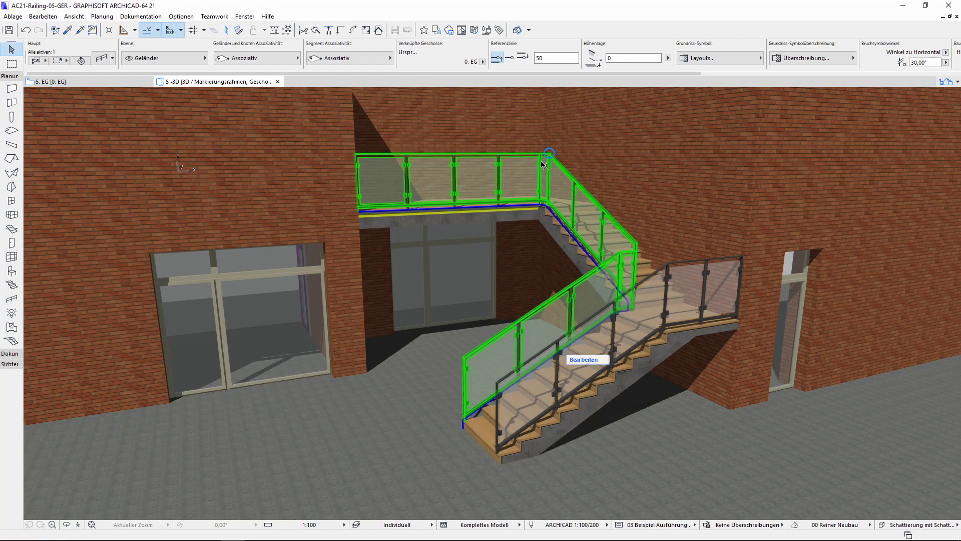
{"action": "left_click", "coordinate": [103, 60]}
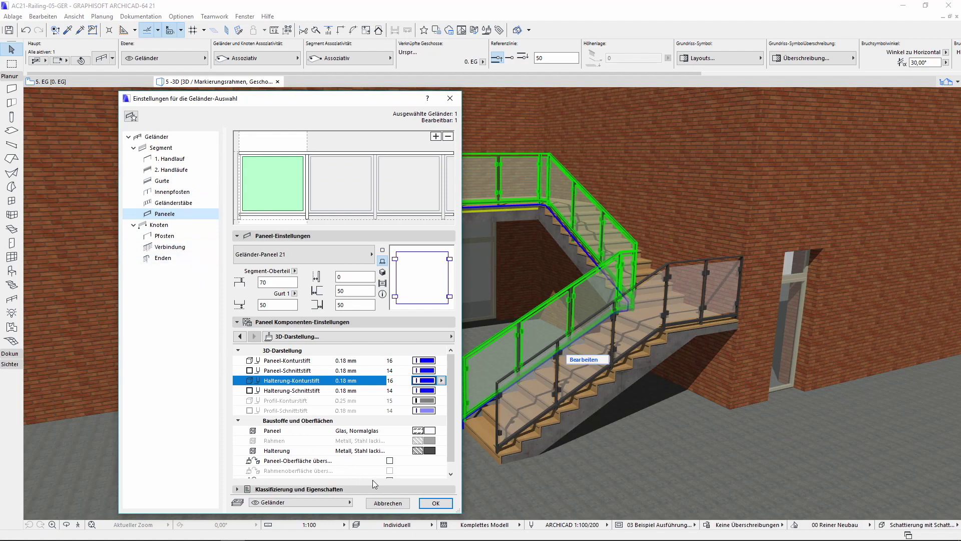
{"action": "left_click", "coordinate": [390, 502]}
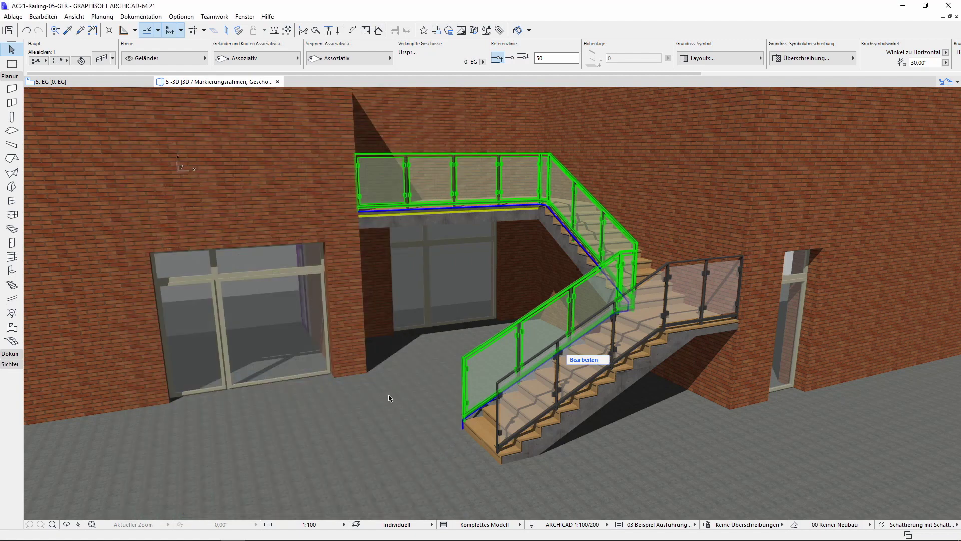
- Open the saved 3D view 'Geländer' from the 3D tab's recent views list
{"action": "left_click", "coordinate": [118, 81]}
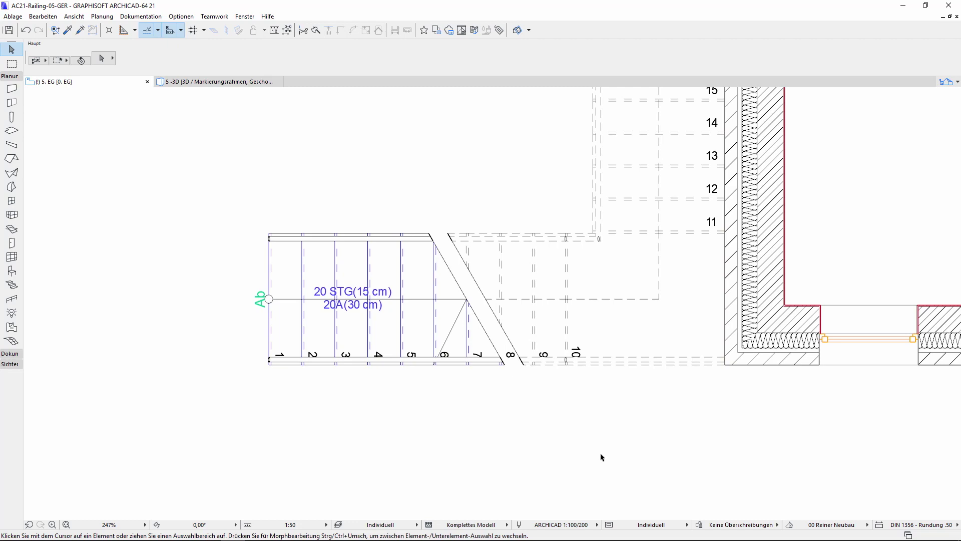
{"action": "left_click", "coordinate": [194, 82]}
{"action": "right_click", "coordinate": [194, 81]}
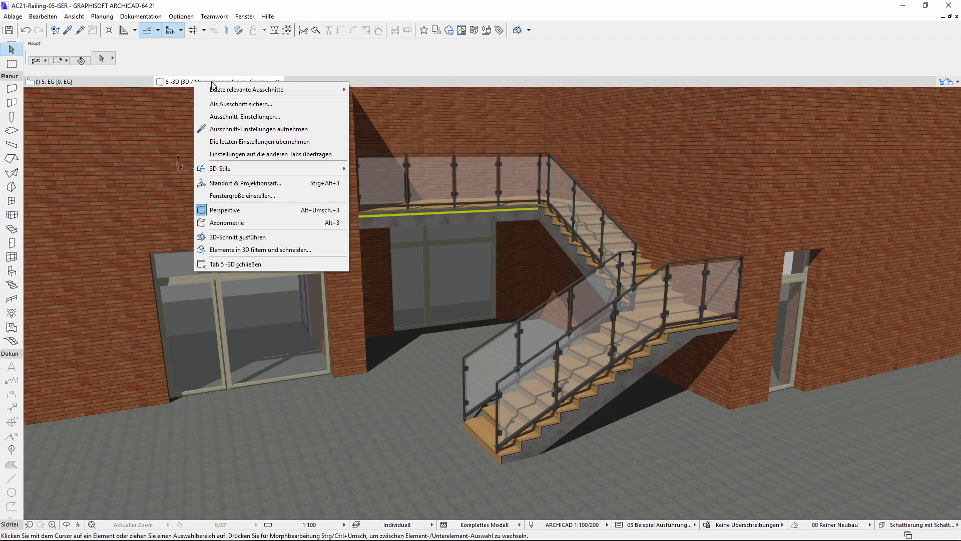
{"action": "mouse_move", "coordinate": [246, 89]}
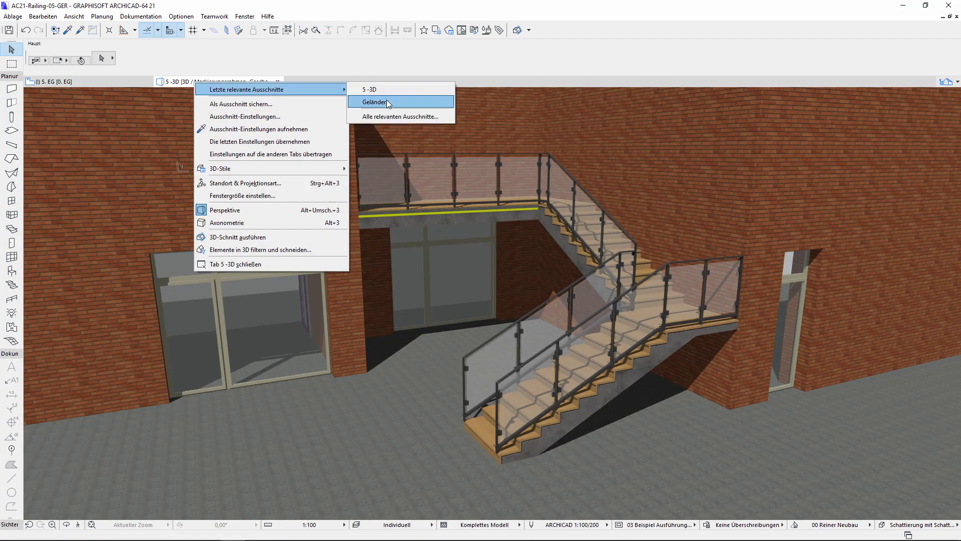
{"action": "left_click", "coordinate": [389, 103]}
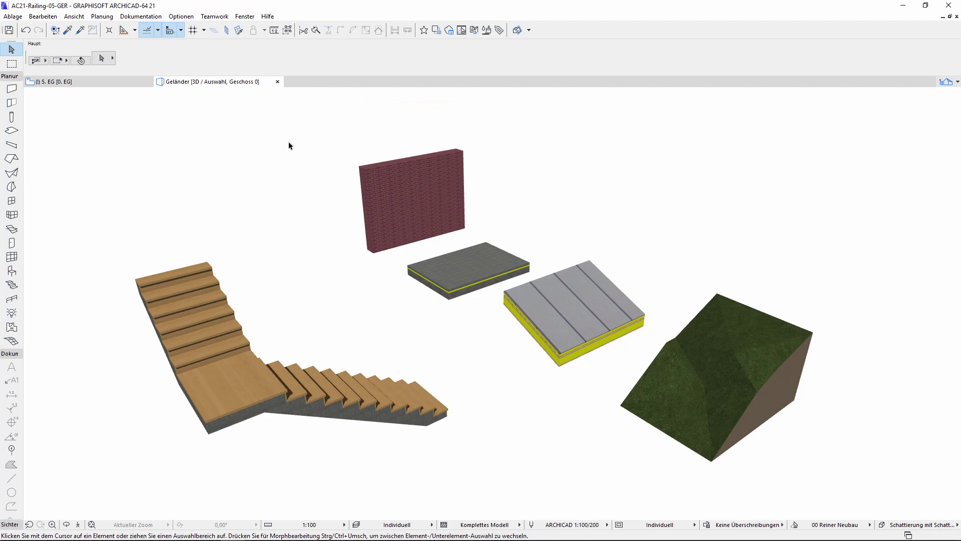
- Draw glass railings along the brick wall's top edge and the slab's front edge
{"action": "left_click", "coordinate": [12, 300]}
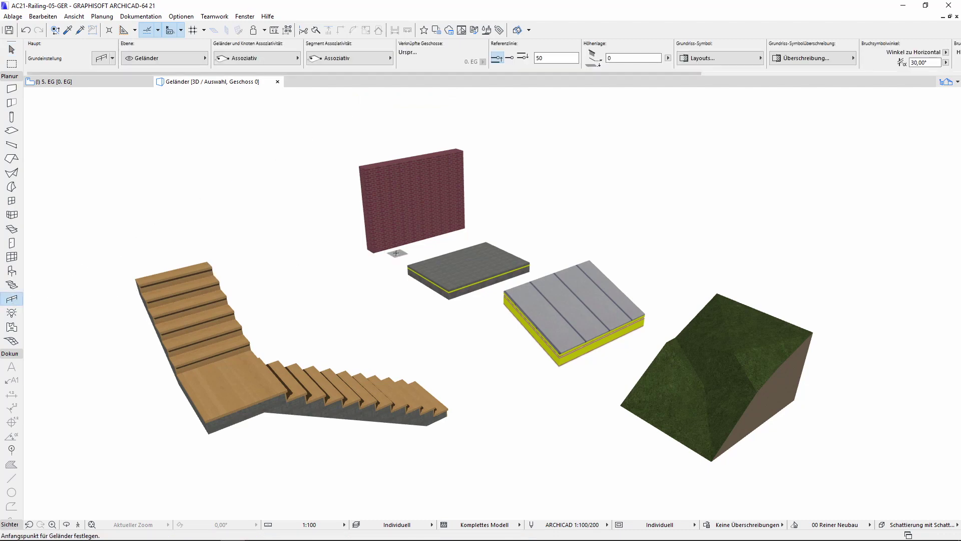
{"action": "left_click", "coordinate": [374, 252]}
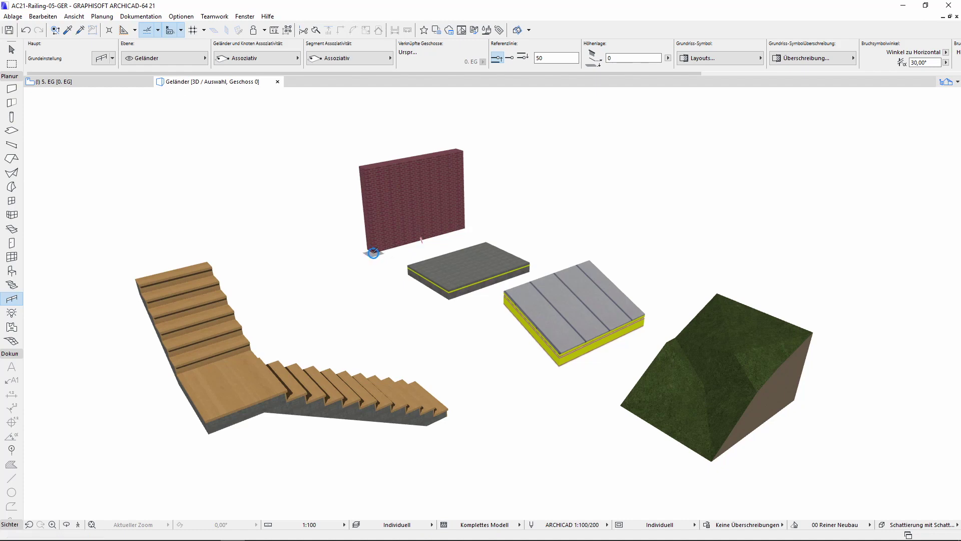
{"action": "left_click", "coordinate": [467, 225]}
{"action": "left_click", "coordinate": [466, 226]}
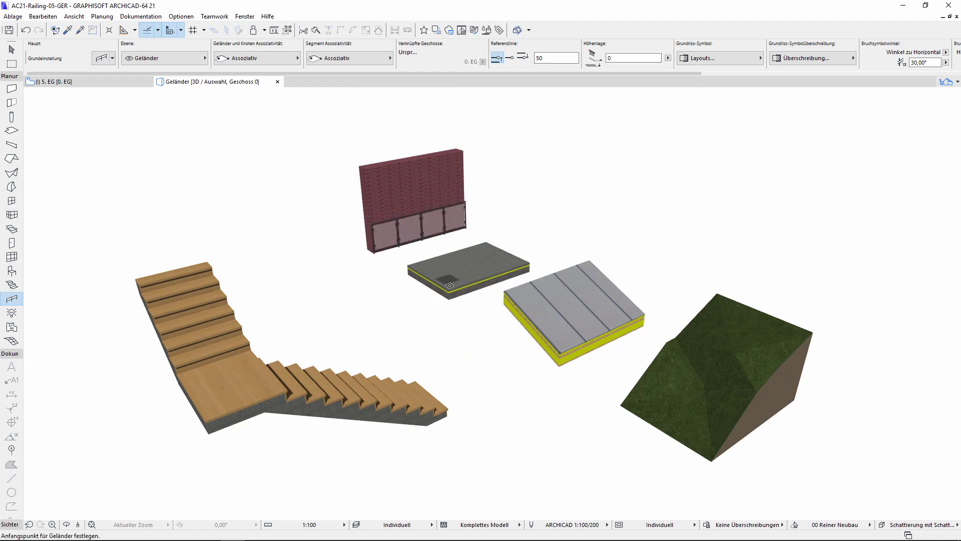
{"action": "left_click", "coordinate": [449, 288]}
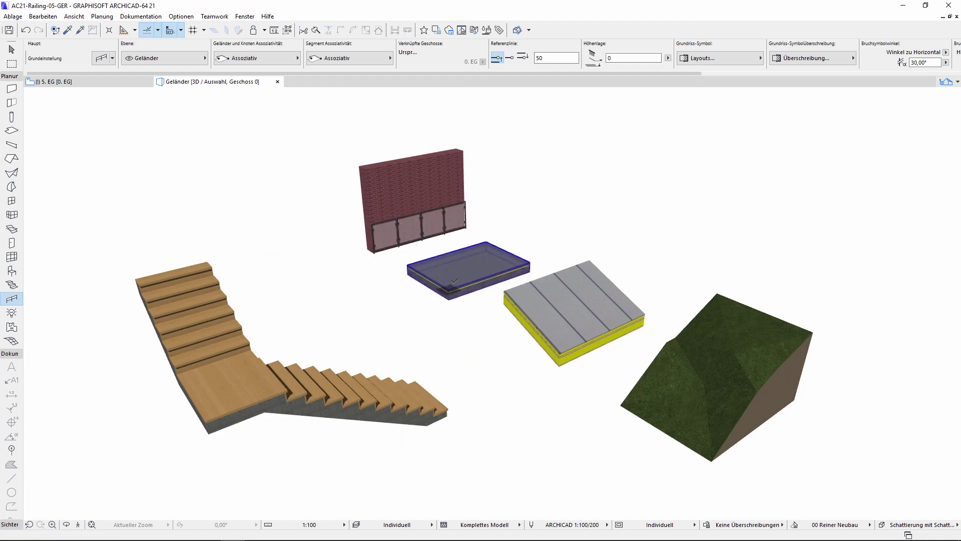
{"action": "left_click", "coordinate": [487, 240]}
{"action": "left_click", "coordinate": [487, 240]}
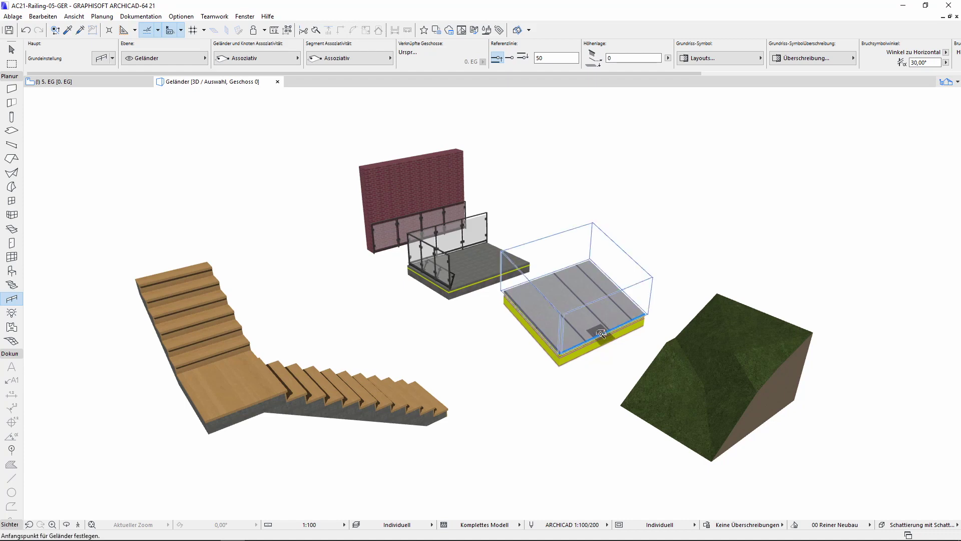
- Place railings automatically on the yellow roof block, terrain's upper edge and L-shaped stair
{"action": "left_click", "coordinate": [601, 333]}
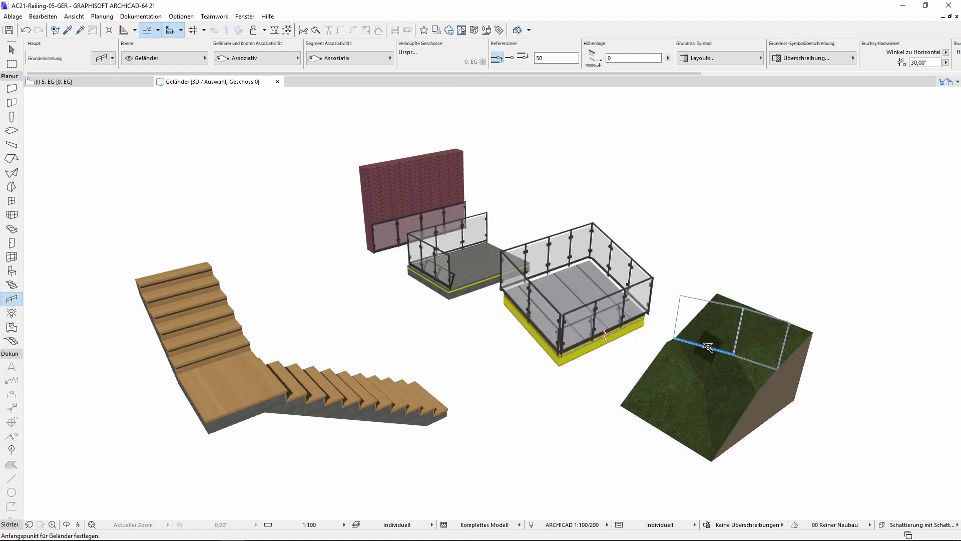
{"action": "left_click", "coordinate": [708, 346]}
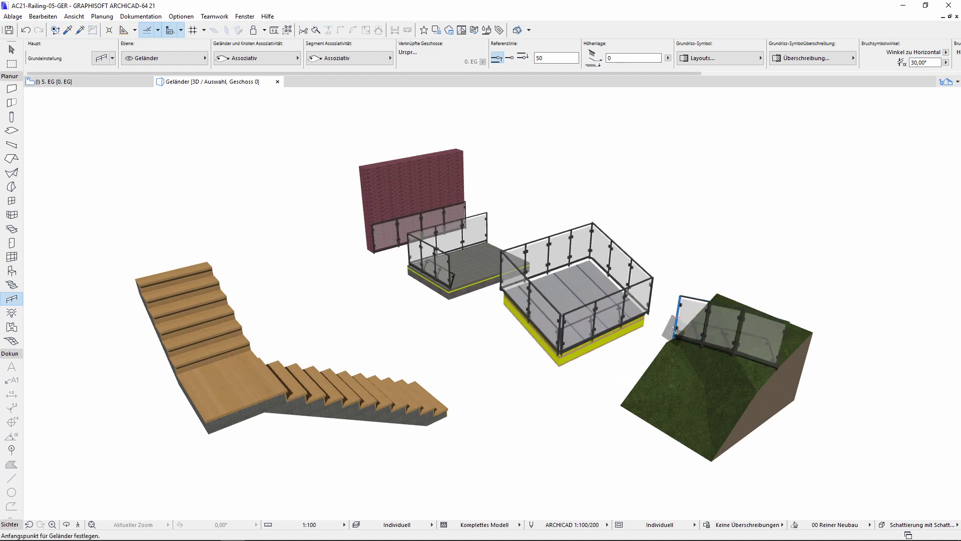
{"action": "left_click", "coordinate": [523, 57]}
{"action": "left_click", "coordinate": [262, 358]}
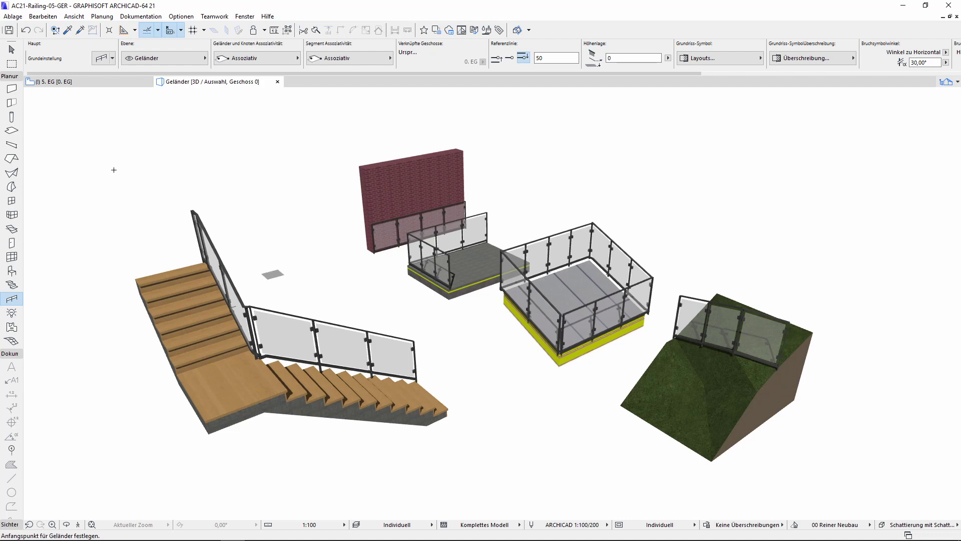
{"action": "left_click", "coordinate": [12, 50]}
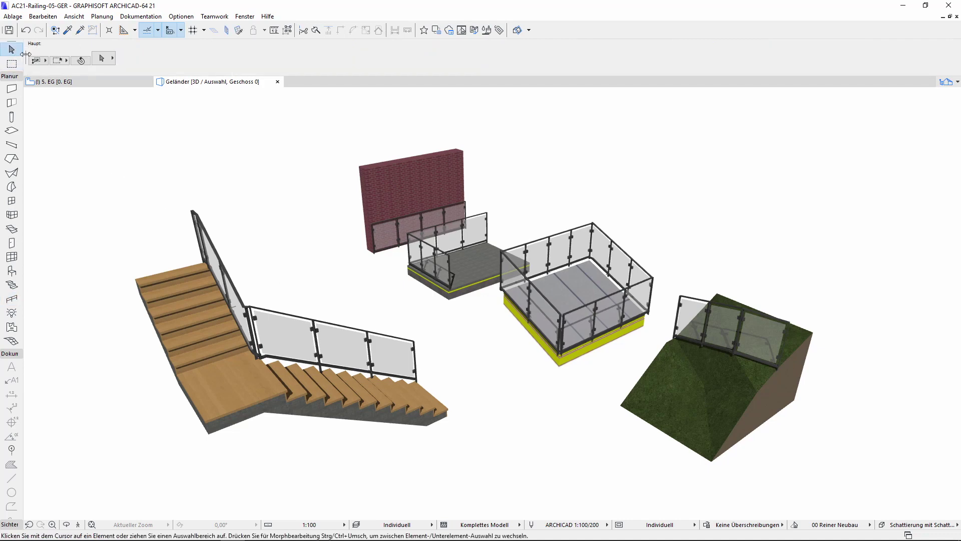
- Select the grey slab and yellow roof block and drag them right beside the terrain
{"action": "left_click", "coordinate": [478, 280]}
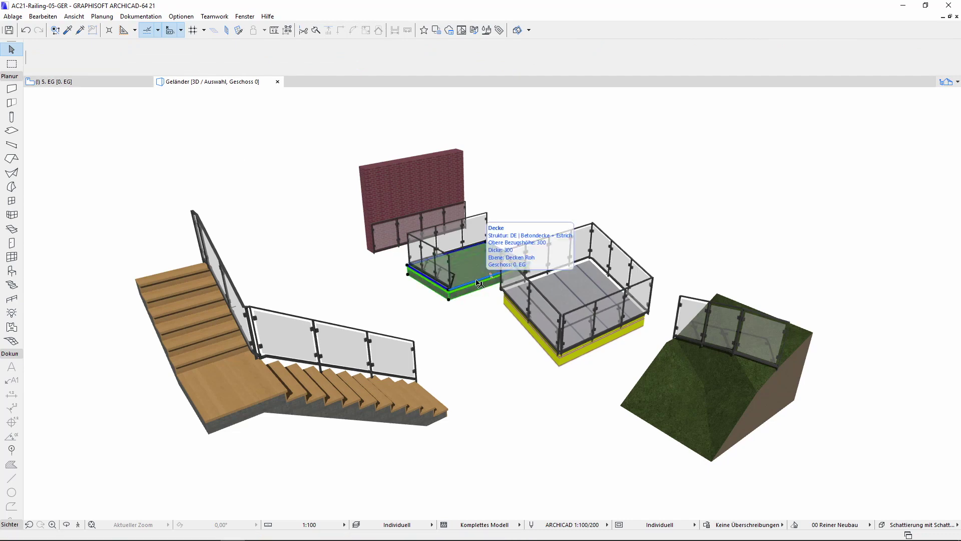
{"action": "left_click", "coordinate": [565, 289], "text": "shift"}
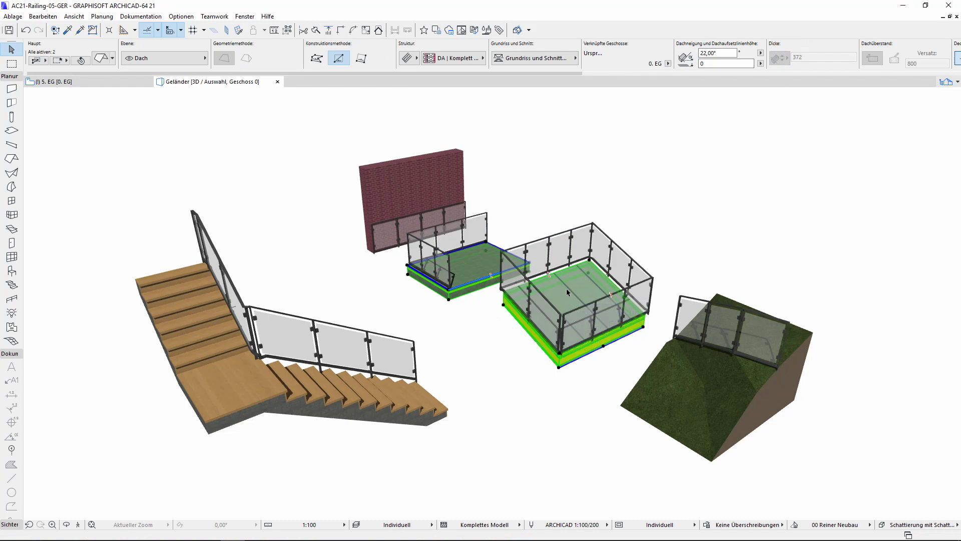
{"action": "left_click_drag", "start_coordinate": [565, 288], "coordinate": [680, 247]}
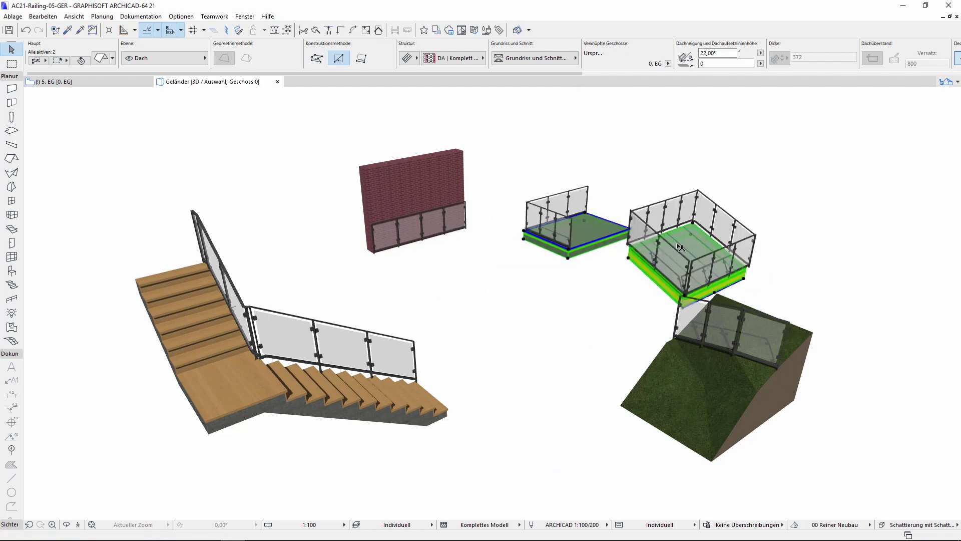
{"action": "left_click", "coordinate": [630, 289]}
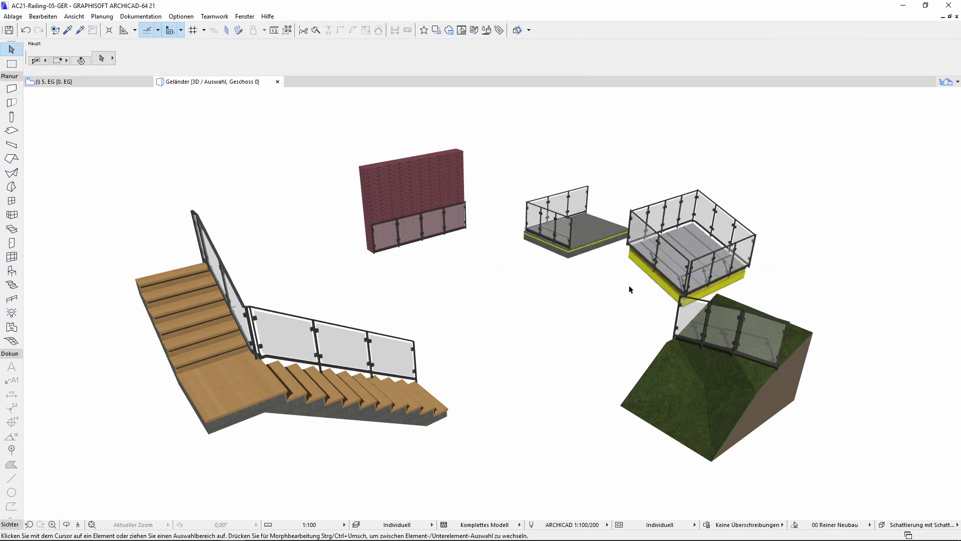
- Return to the '5 -3D' stair view and select the stair's inner glass railing
{"action": "right_click", "coordinate": [198, 84]}
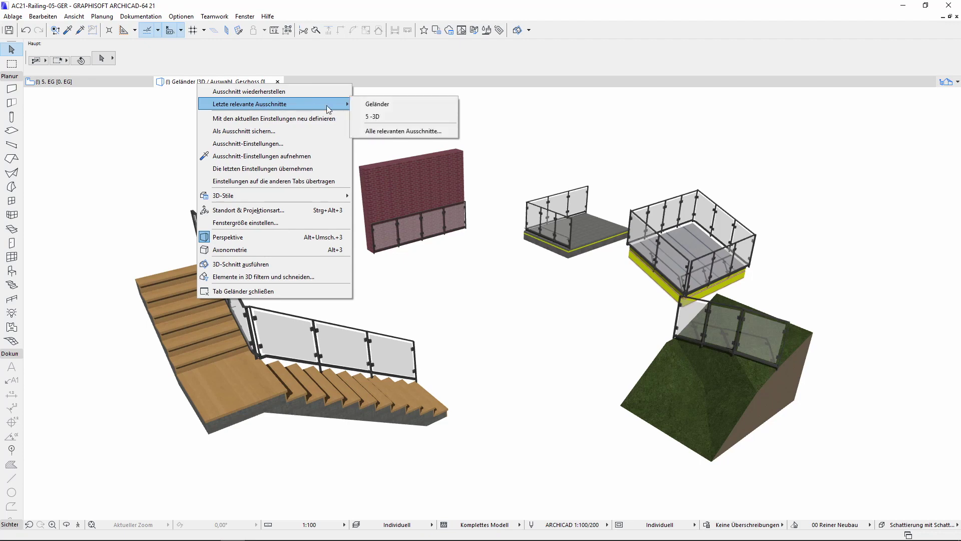
{"action": "left_click", "coordinate": [383, 116]}
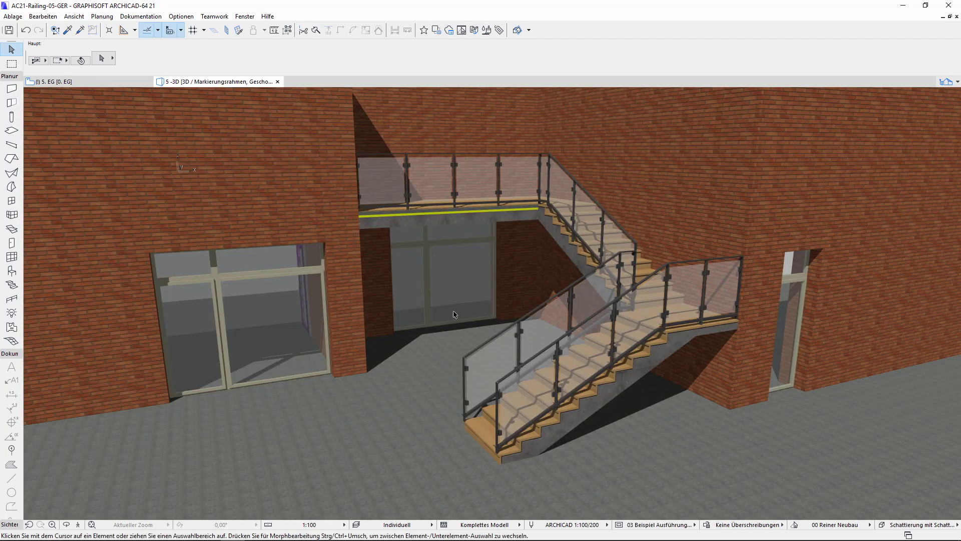
{"action": "left_click", "coordinate": [464, 353]}
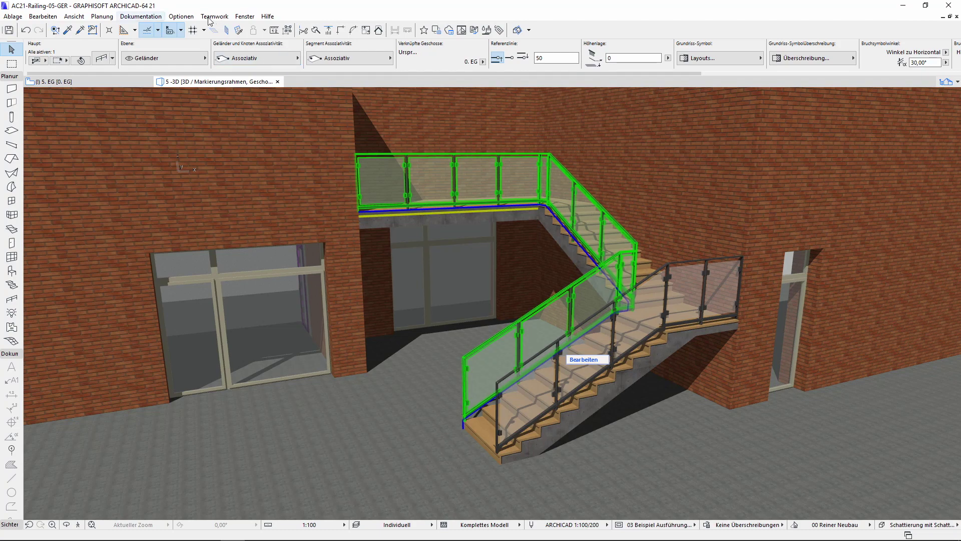
{"action": "left_click", "coordinate": [152, 17]}
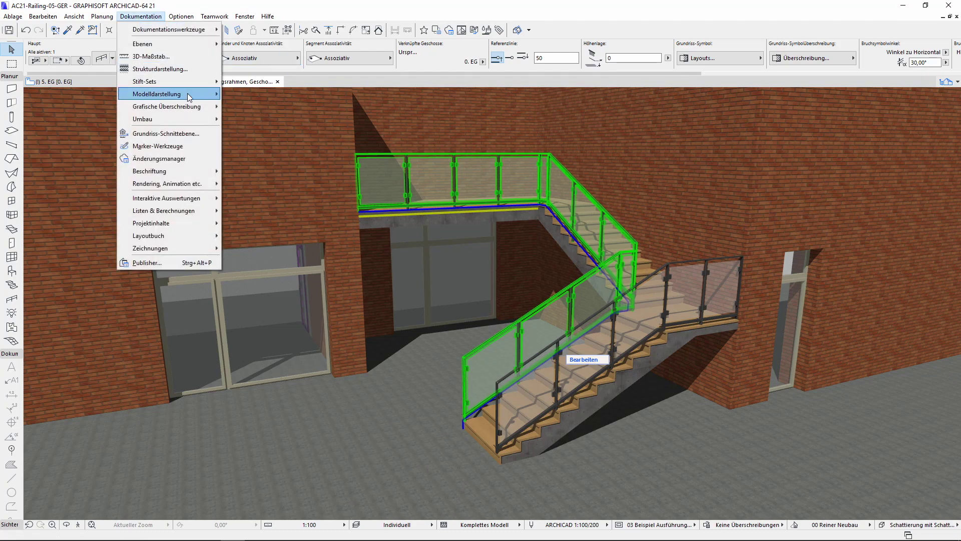
{"action": "mouse_move", "coordinate": [157, 94]}
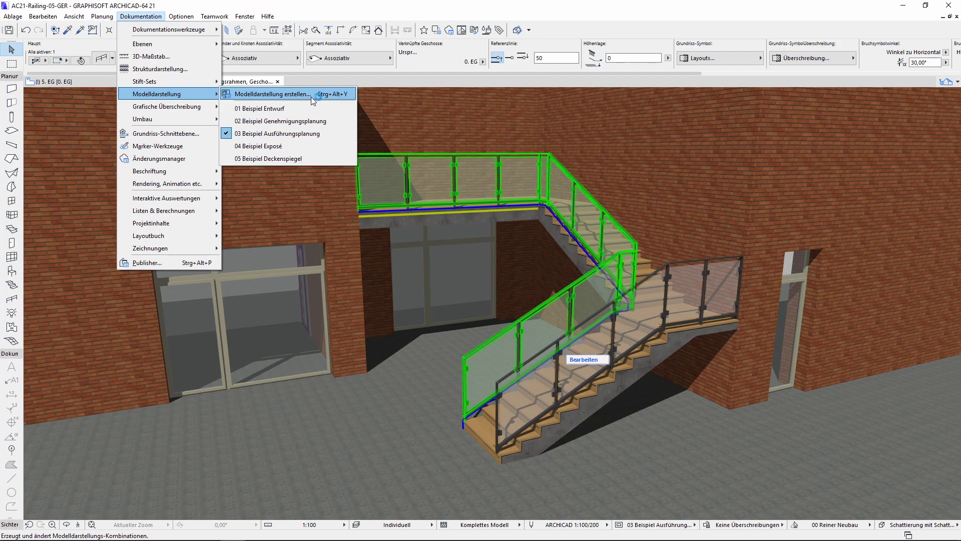
{"action": "left_click", "coordinate": [313, 95]}
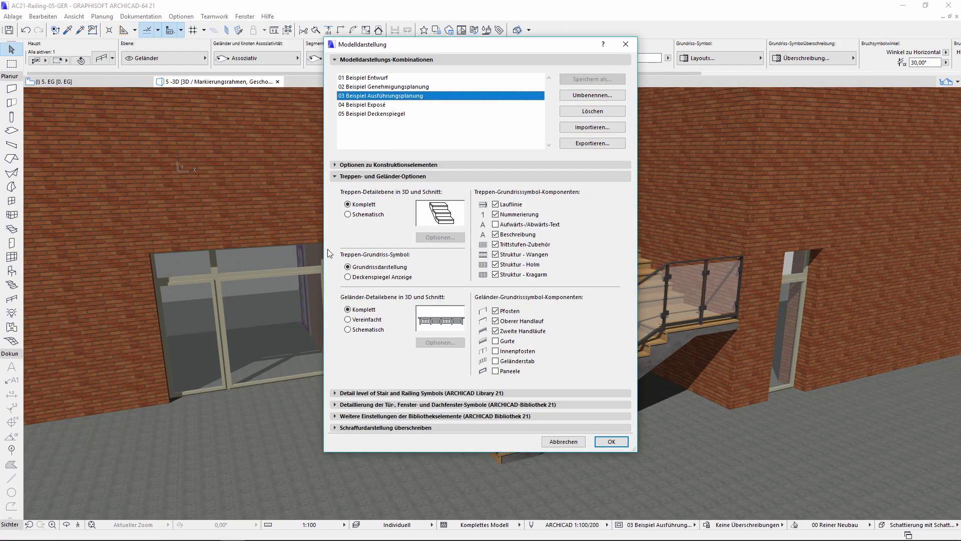
{"action": "left_click", "coordinate": [348, 330]}
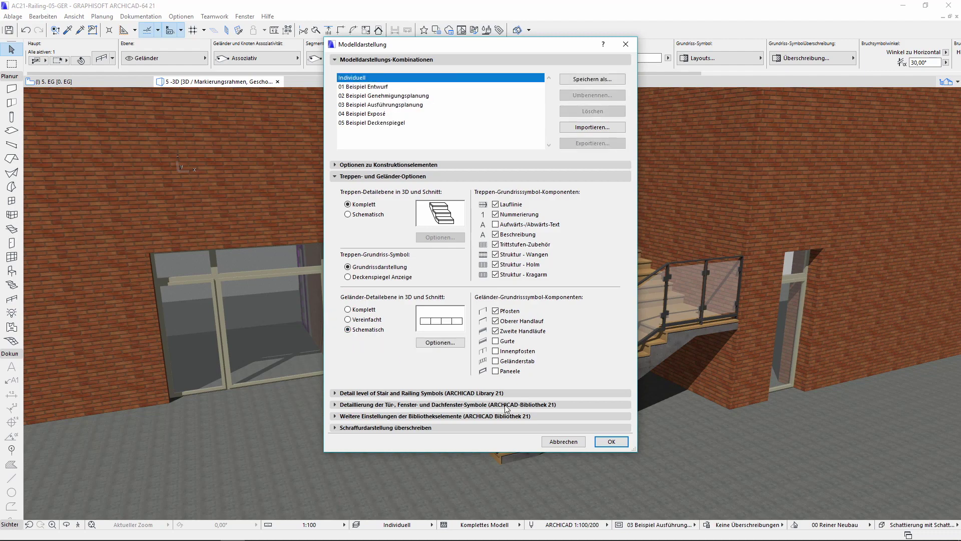
{"action": "left_click", "coordinate": [612, 443]}
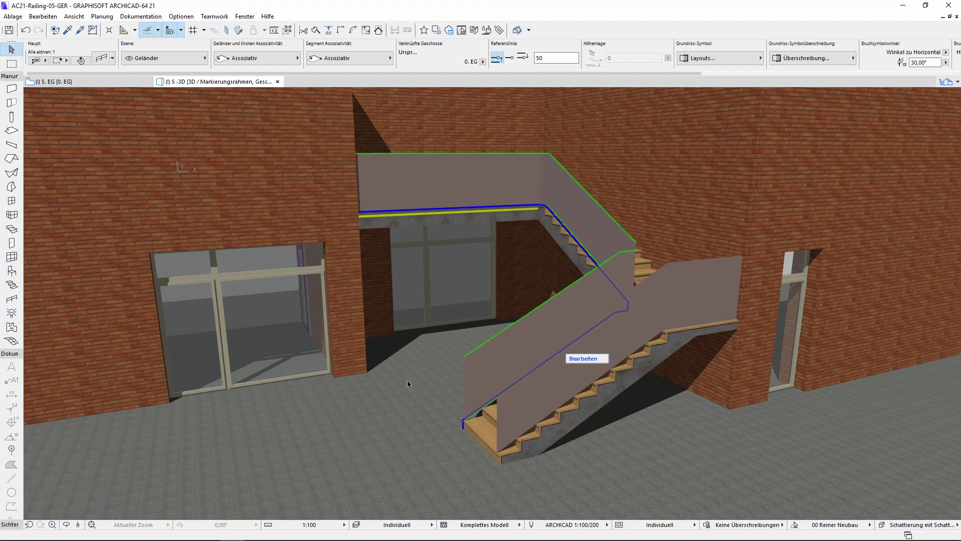
{"action": "left_click", "coordinate": [682, 525]}
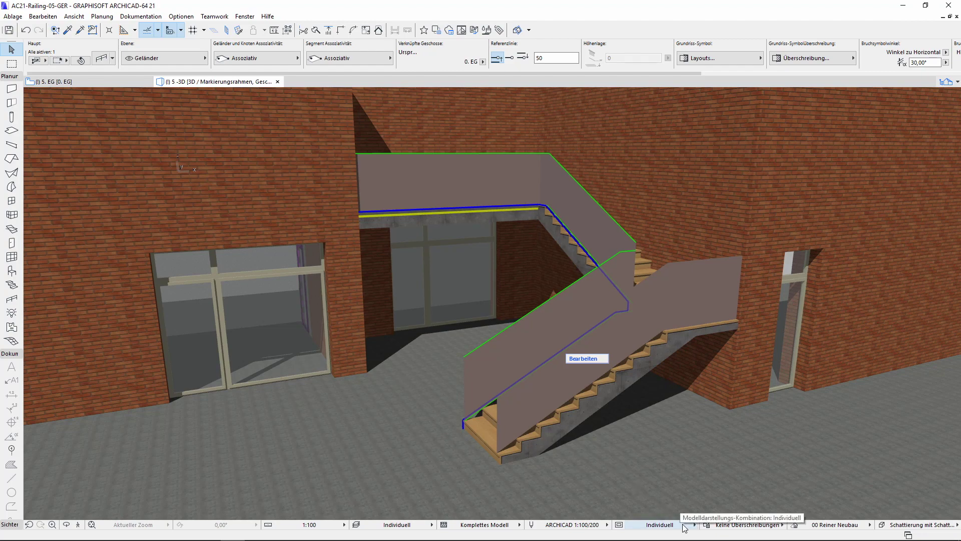
{"action": "left_click", "coordinate": [712, 494]}
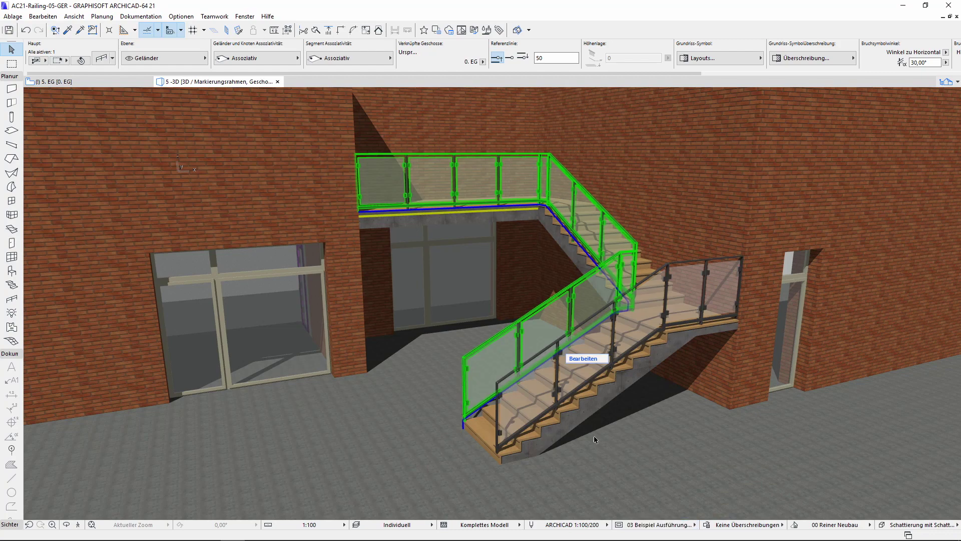
- Enter the railing's edit mode with Umfeld hidden, showing only segments and nodes
{"action": "left_click", "coordinate": [580, 361]}
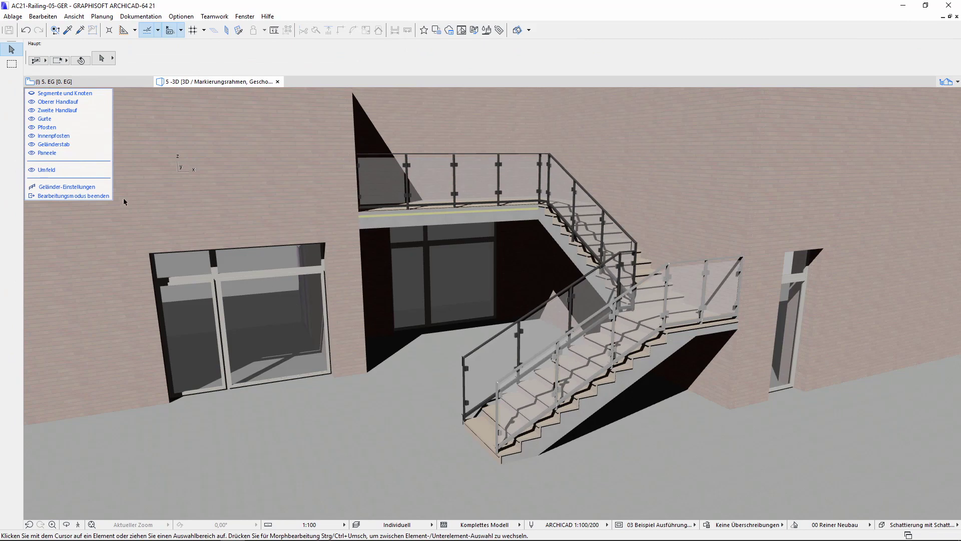
{"action": "left_click", "coordinate": [33, 172]}
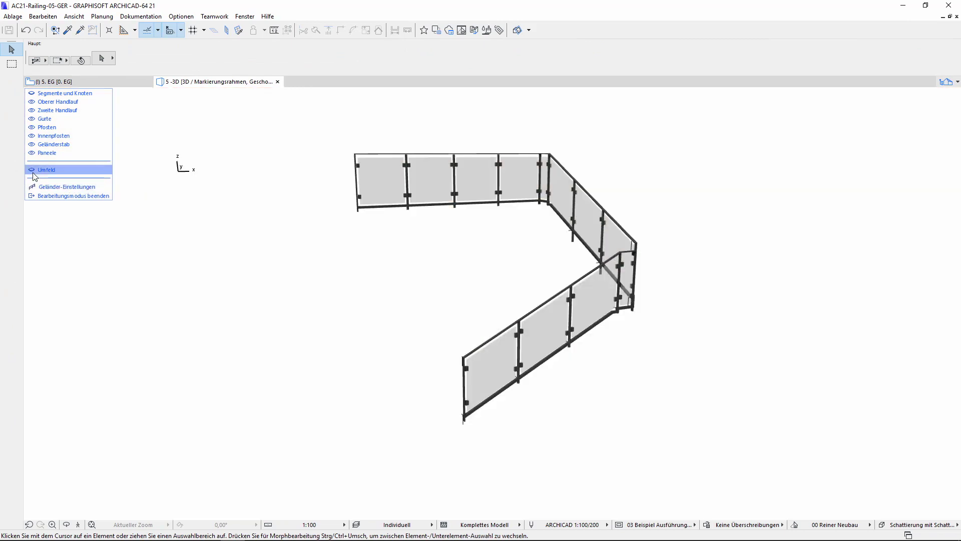
{"action": "left_click", "coordinate": [49, 95]}
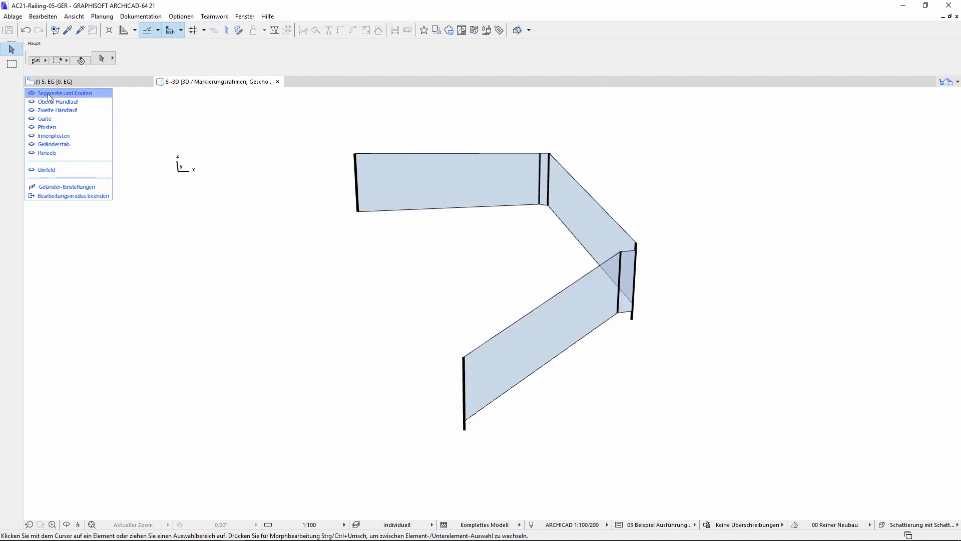
- Try selecting railing nodes, segments and the bottom post, then open Geländer-Einstellungen
{"action": "left_click", "coordinate": [473, 347]}
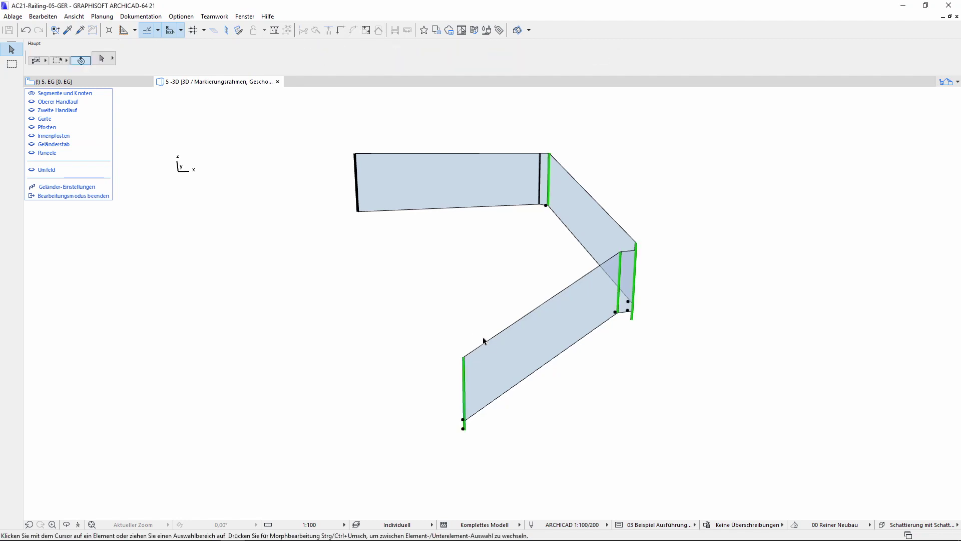
{"action": "left_click", "coordinate": [489, 343]}
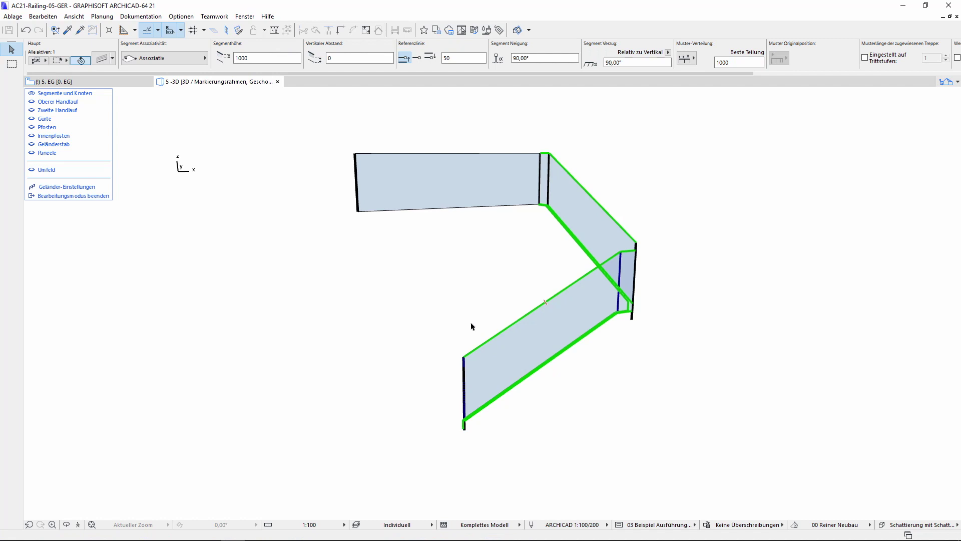
{"action": "left_click", "coordinate": [471, 326]}
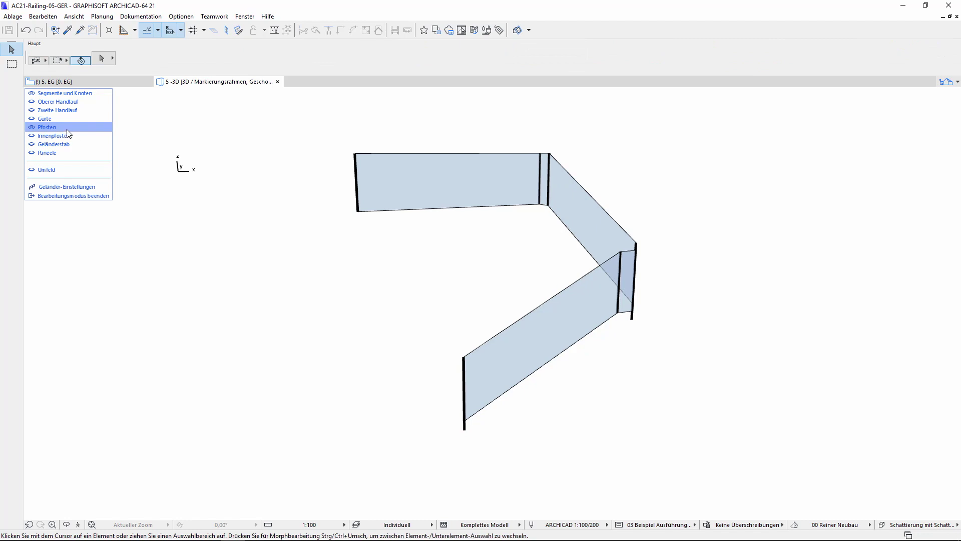
{"action": "left_click", "coordinate": [465, 423]}
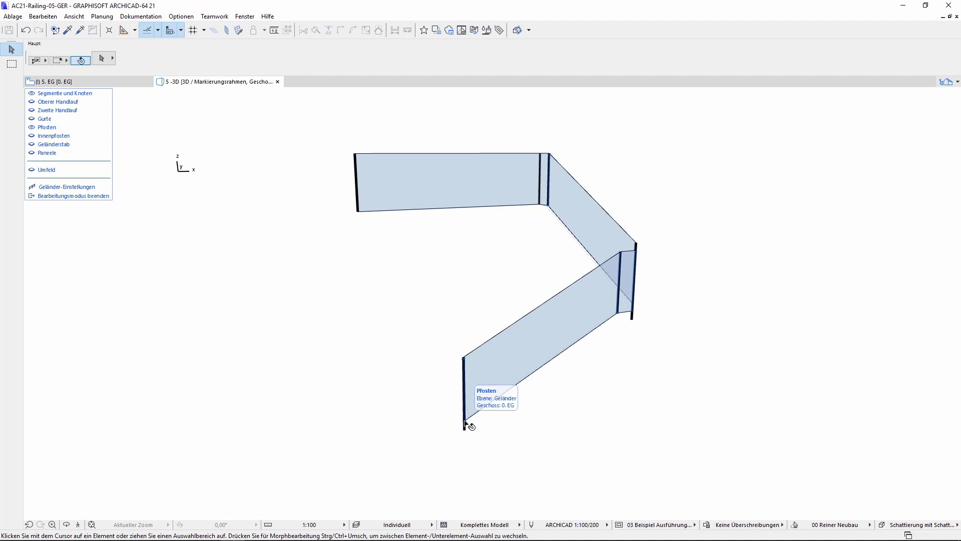
{"action": "left_click", "coordinate": [446, 400]}
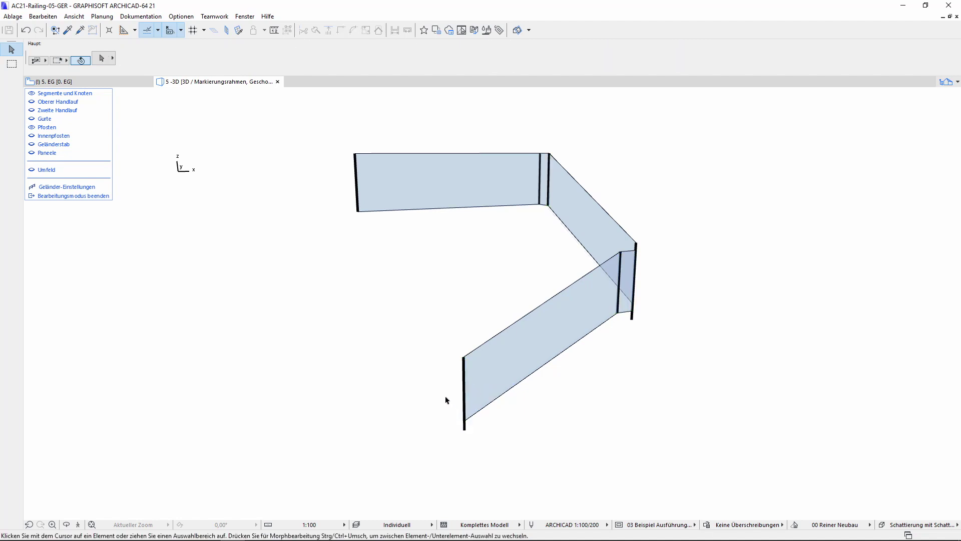
{"action": "left_click", "coordinate": [102, 188]}
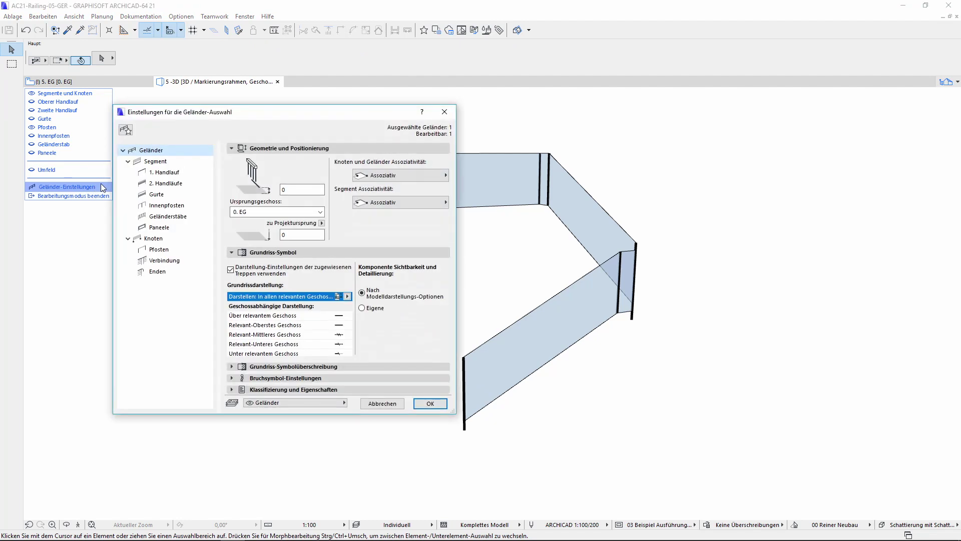
- Review the round 40×40 hollow post settings, confirm with OK, then select and clear a segment
{"action": "left_click", "coordinate": [184, 253]}
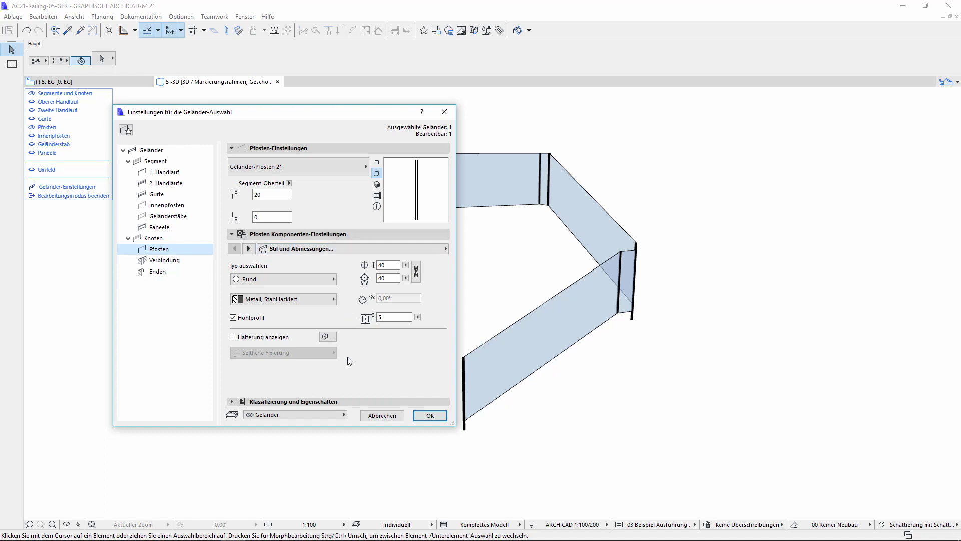
{"action": "left_click", "coordinate": [431, 416]}
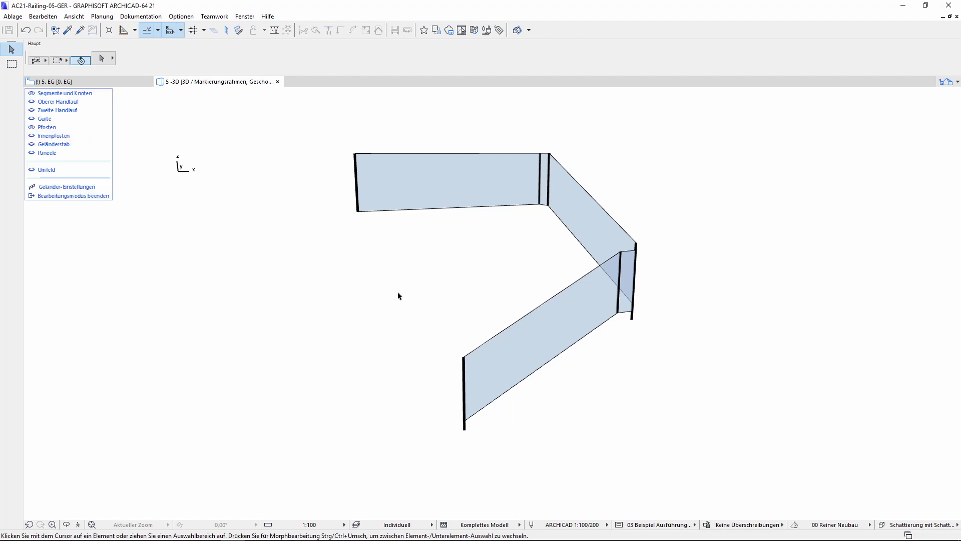
{"action": "left_click", "coordinate": [496, 340]}
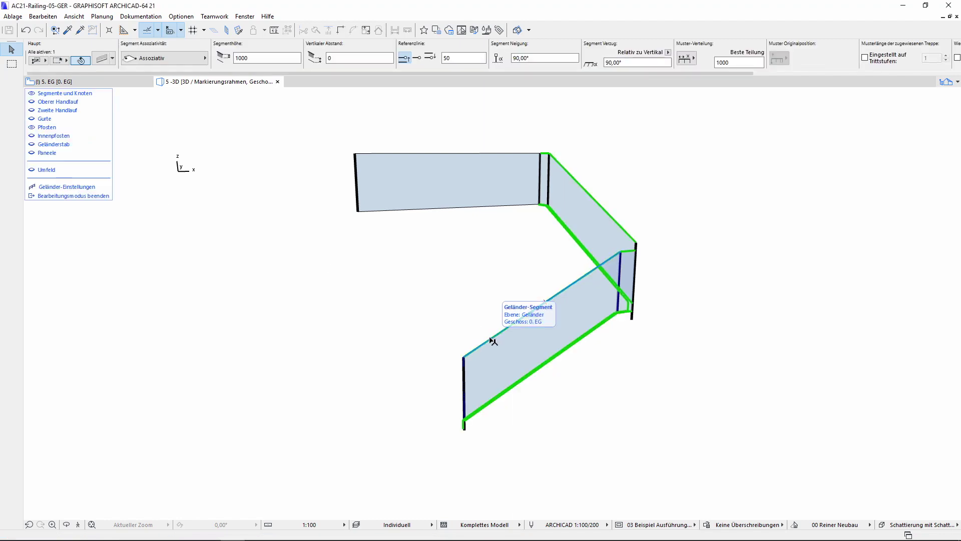
{"action": "left_click", "coordinate": [466, 336]}
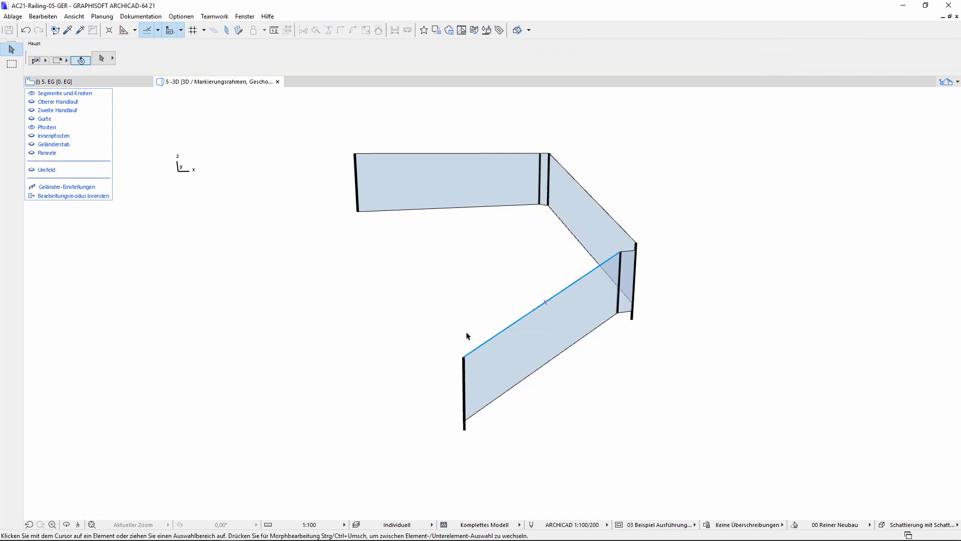
- Add a second inner post to the segment pattern with a spacing of 1000
{"action": "left_click", "coordinate": [76, 188]}
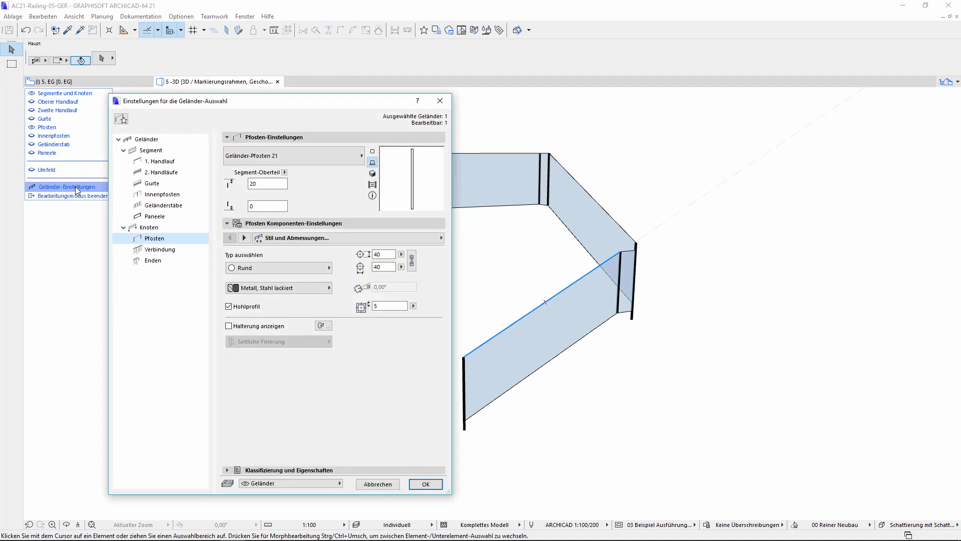
{"action": "left_click", "coordinate": [152, 150]}
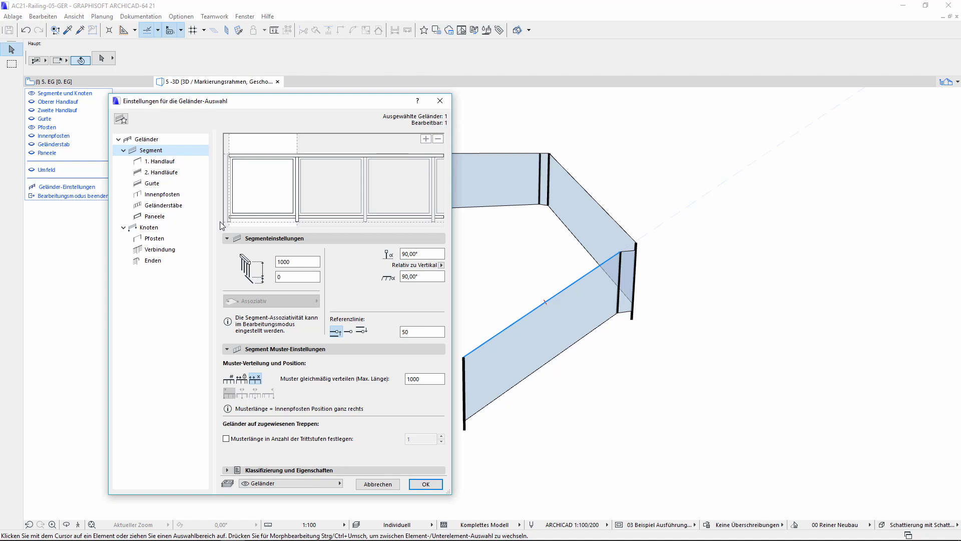
{"action": "left_click", "coordinate": [184, 198]}
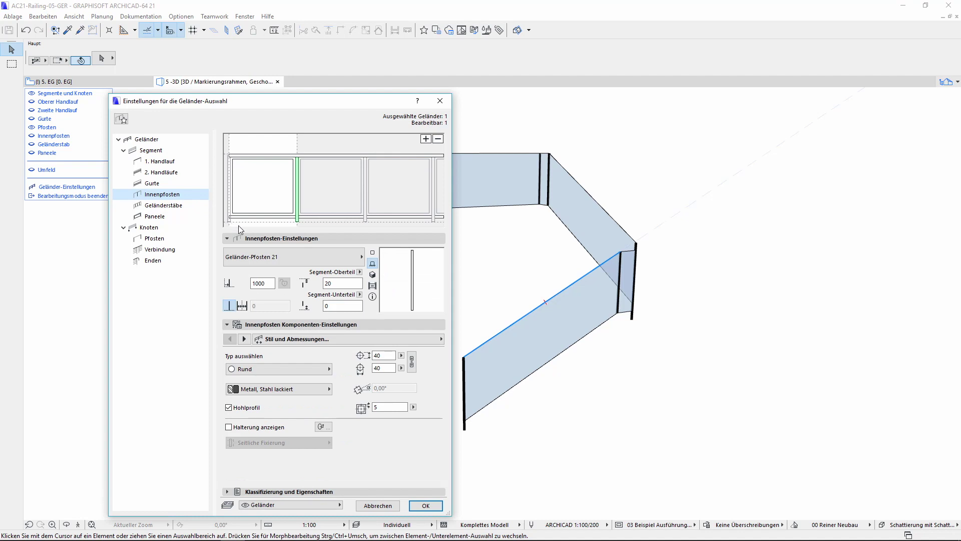
{"action": "left_click", "coordinate": [428, 137]}
{"action": "left_click", "coordinate": [331, 171]}
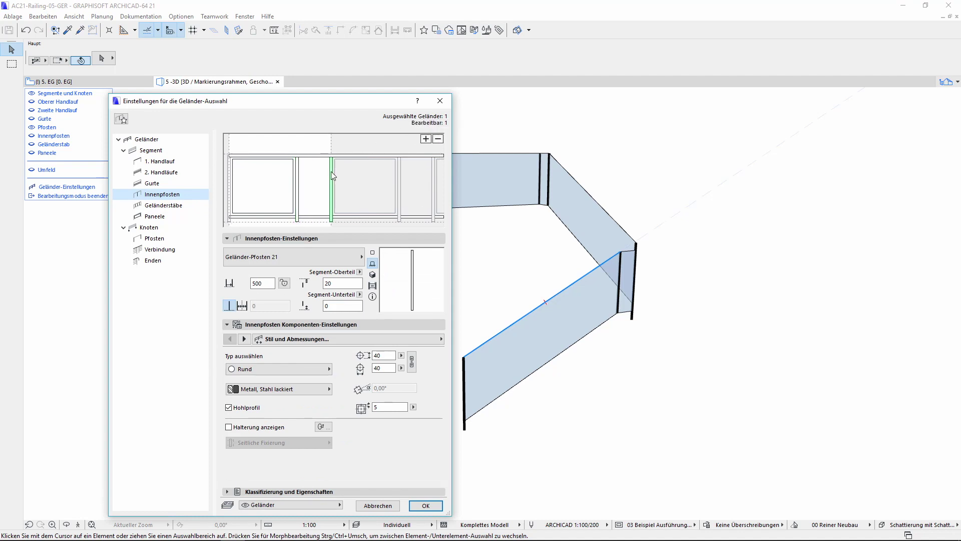
{"action": "left_click", "coordinate": [254, 283]}
{"action": "double_click", "coordinate": [253, 283]}
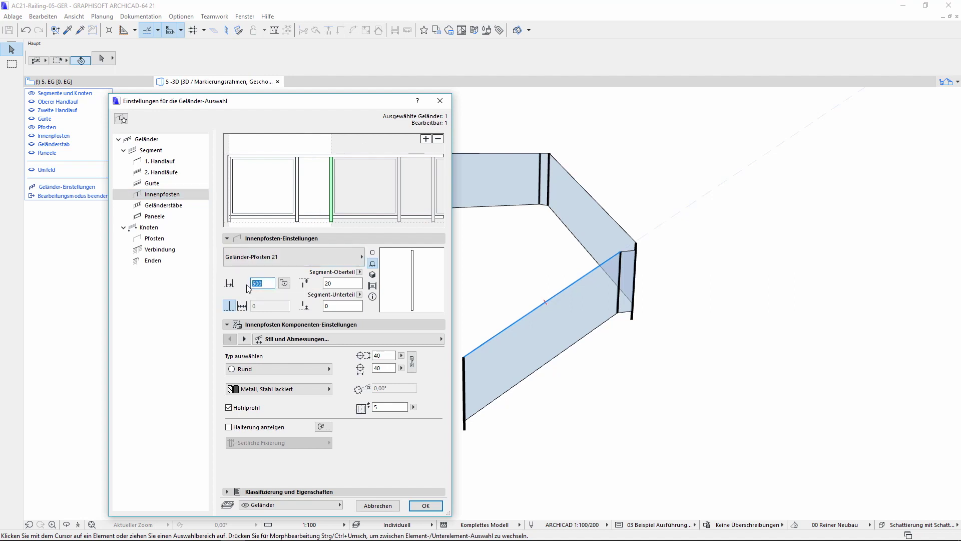
{"action": "type", "text": "10"}
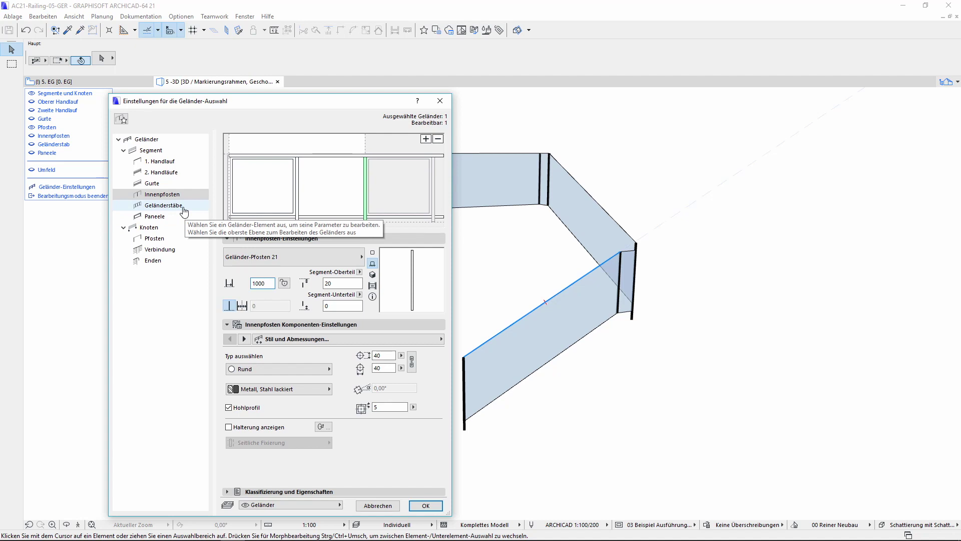
- Fill the pattern's middle field with balusters and select the left field's glass panel
{"action": "left_click", "coordinate": [163, 205]}
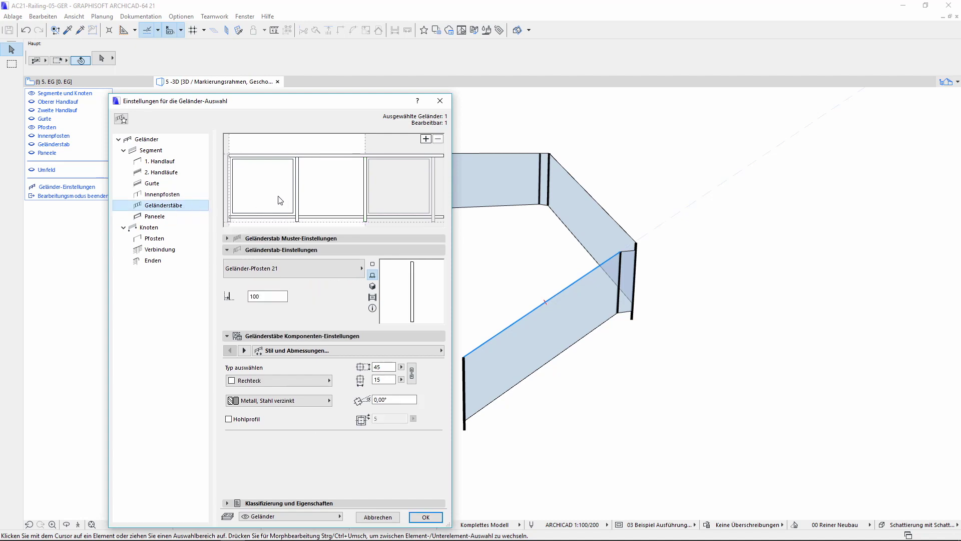
{"action": "left_click", "coordinate": [354, 176]}
{"action": "left_click", "coordinate": [337, 192]}
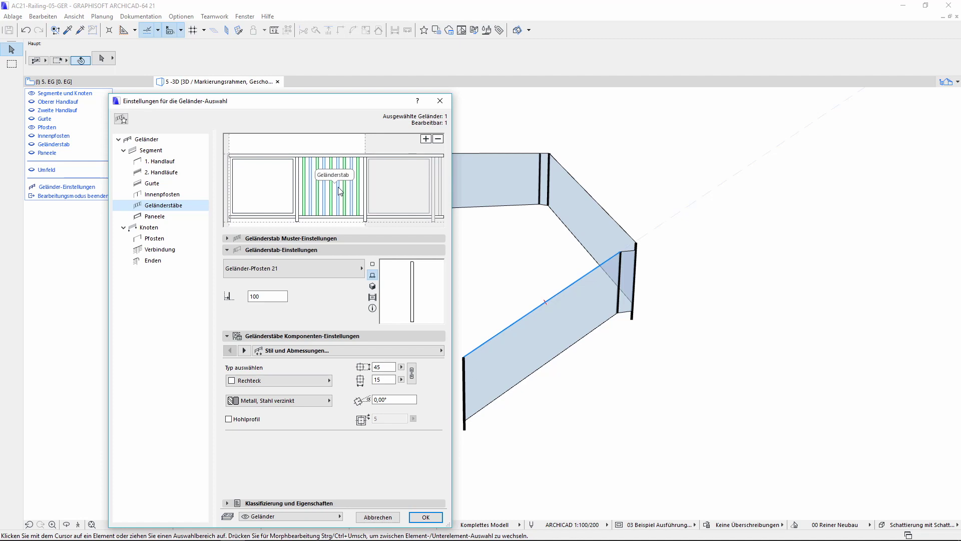
{"action": "left_click", "coordinate": [279, 195]}
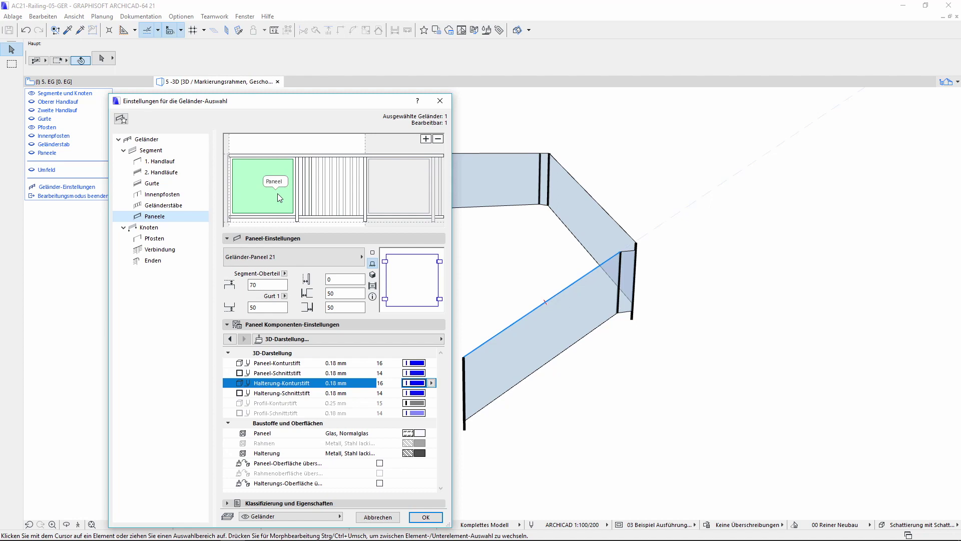
- Review inner post, rail, baluster and panel settings, ending on the Gurt 21 15×45 first handrail
{"action": "left_click", "coordinate": [180, 195]}
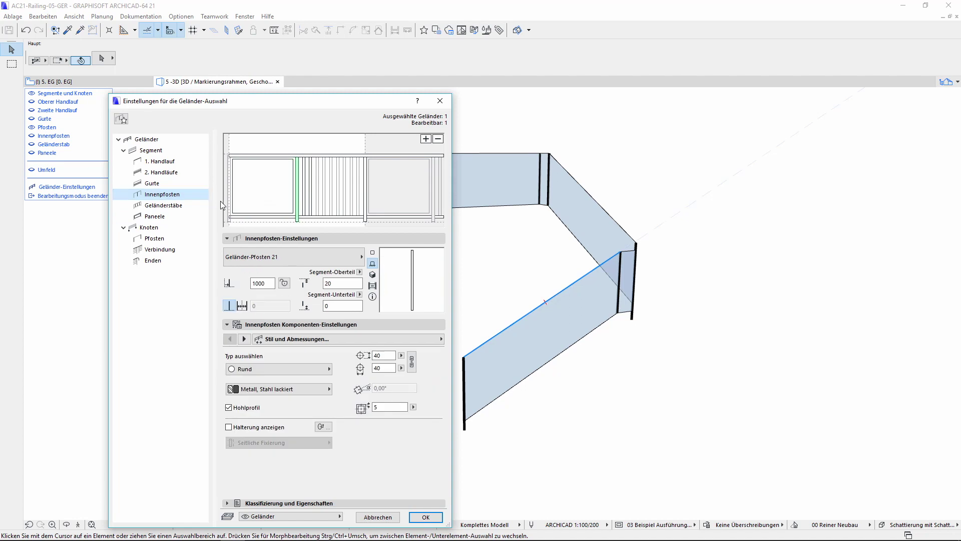
{"action": "left_click", "coordinate": [178, 185]}
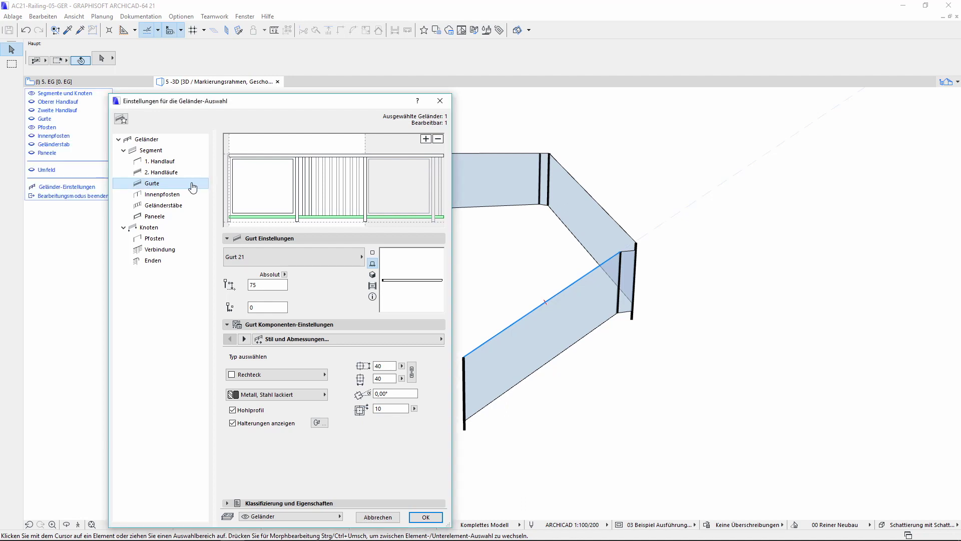
{"action": "left_click", "coordinate": [191, 209]}
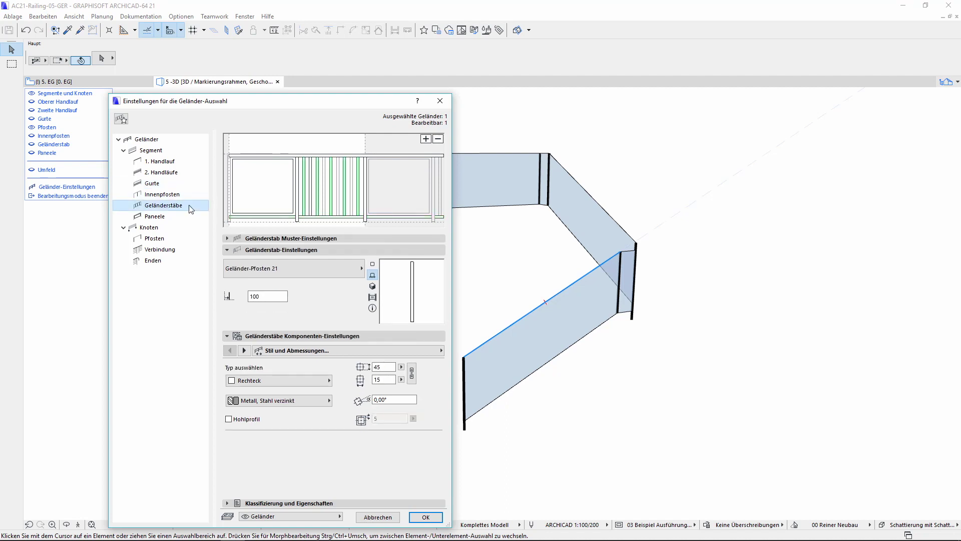
{"action": "left_click", "coordinate": [187, 216]}
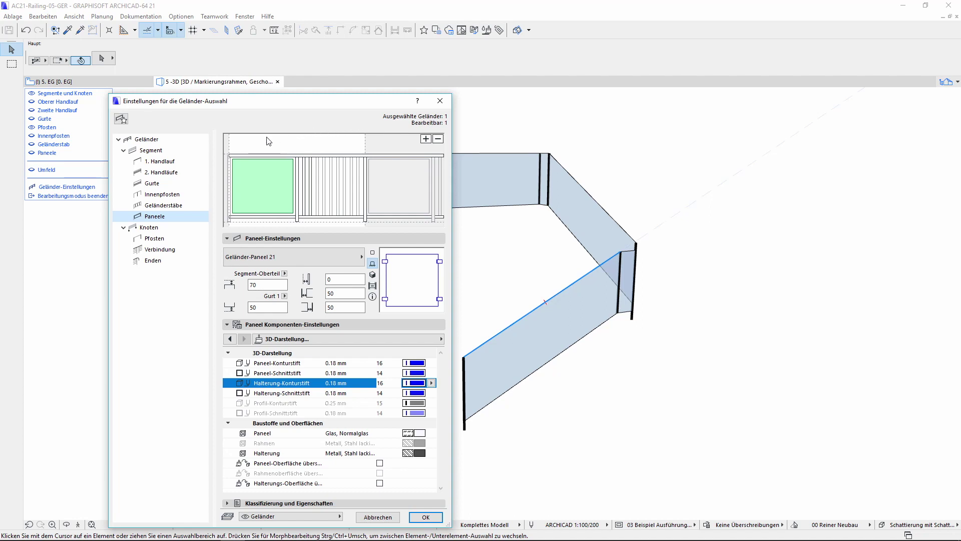
{"action": "left_click", "coordinate": [181, 164]}
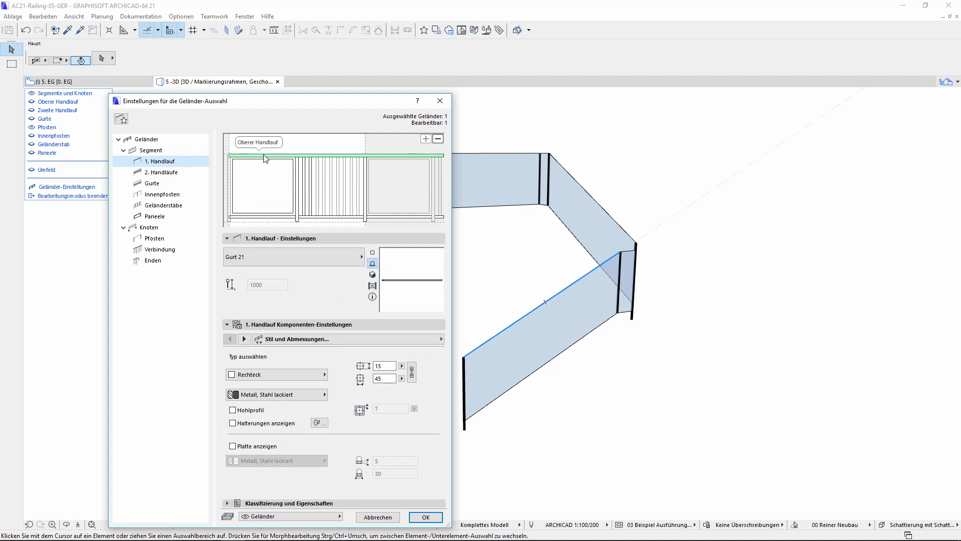
- Add a second handrail (2. Handläufe) across the railing preview at height 900
{"action": "left_click", "coordinate": [181, 175]}
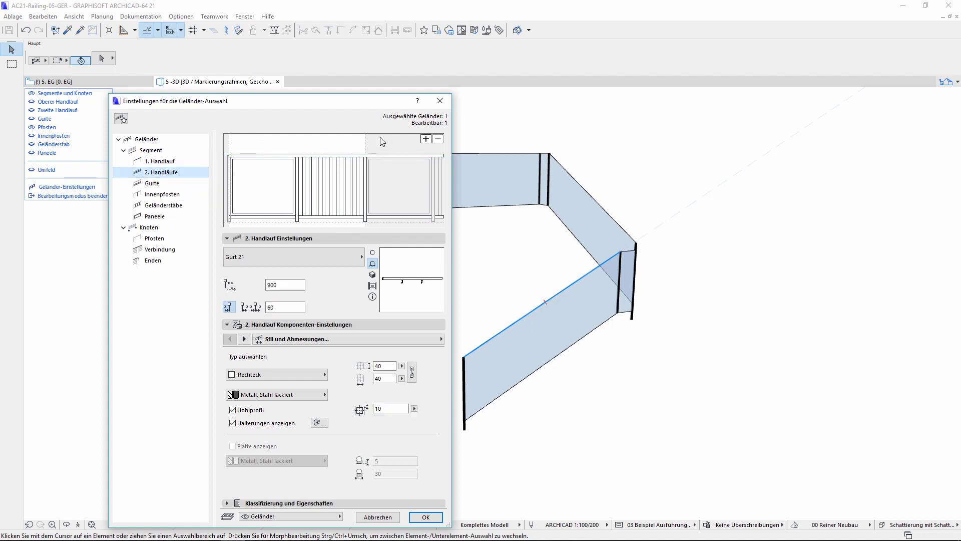
{"action": "left_click", "coordinate": [425, 139]}
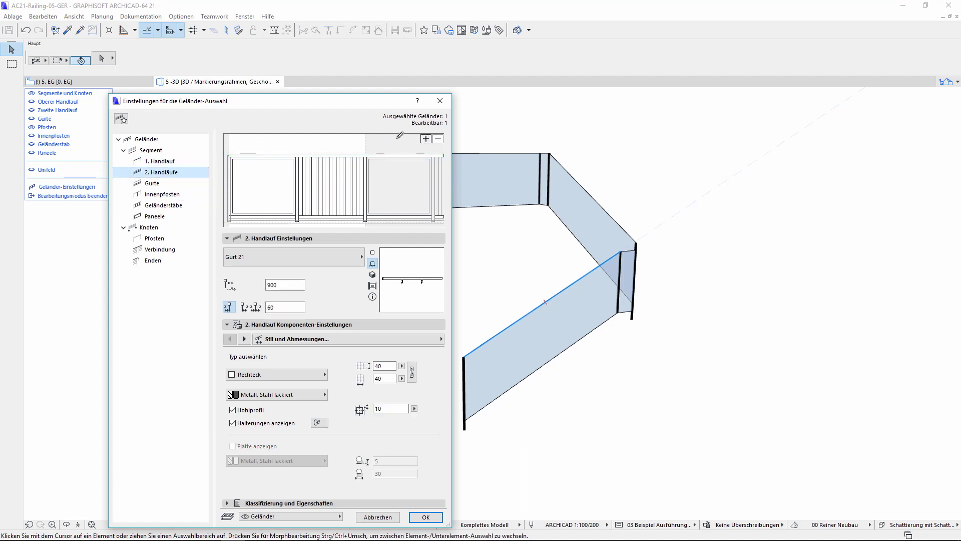
{"action": "left_click", "coordinate": [302, 181]}
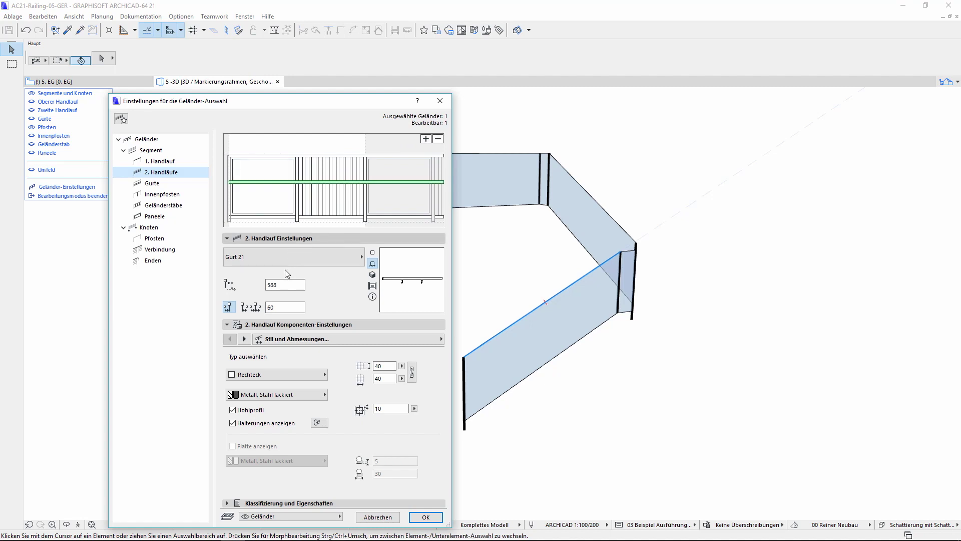
{"action": "double_click", "coordinate": [285, 287]}
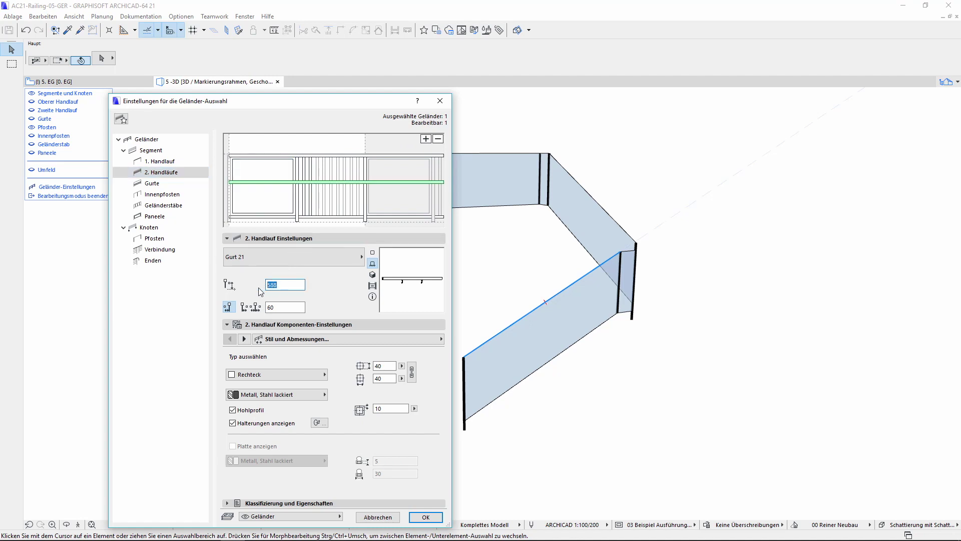
{"action": "type", "text": "900"}
{"action": "key", "text": "Tab"}
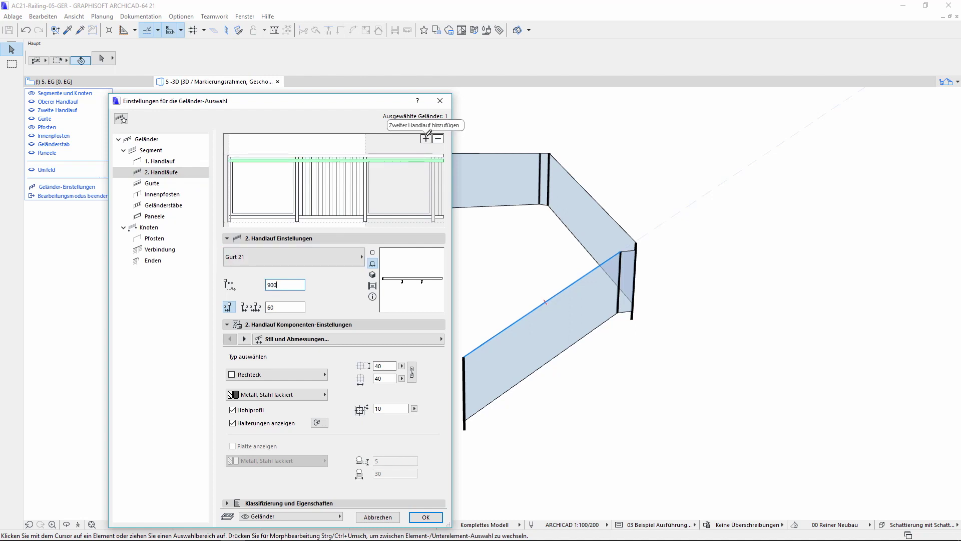
- Lower the second handrail to height 800 and confirm the railing settings
{"action": "left_click_drag", "start_coordinate": [405, 160], "coordinate": [282, 189]}
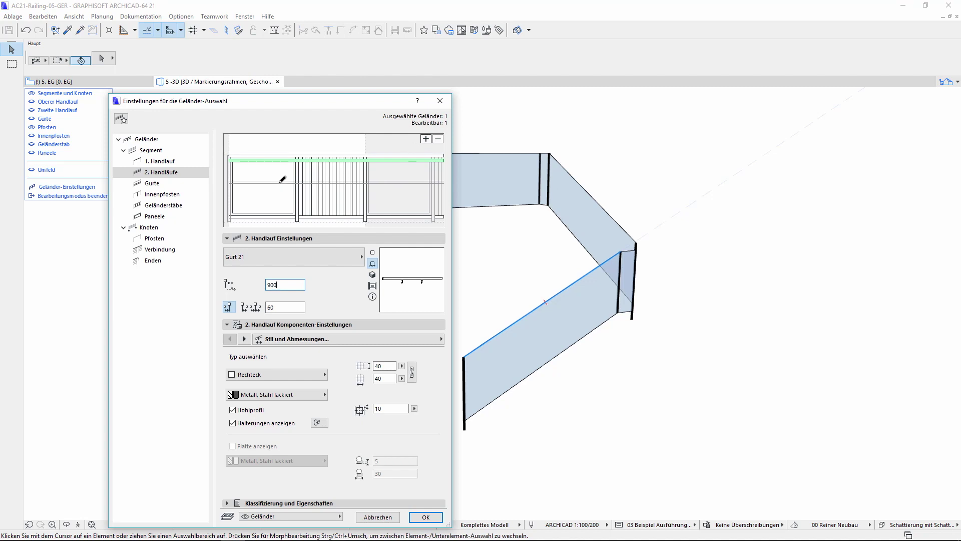
{"action": "double_click", "coordinate": [259, 287]}
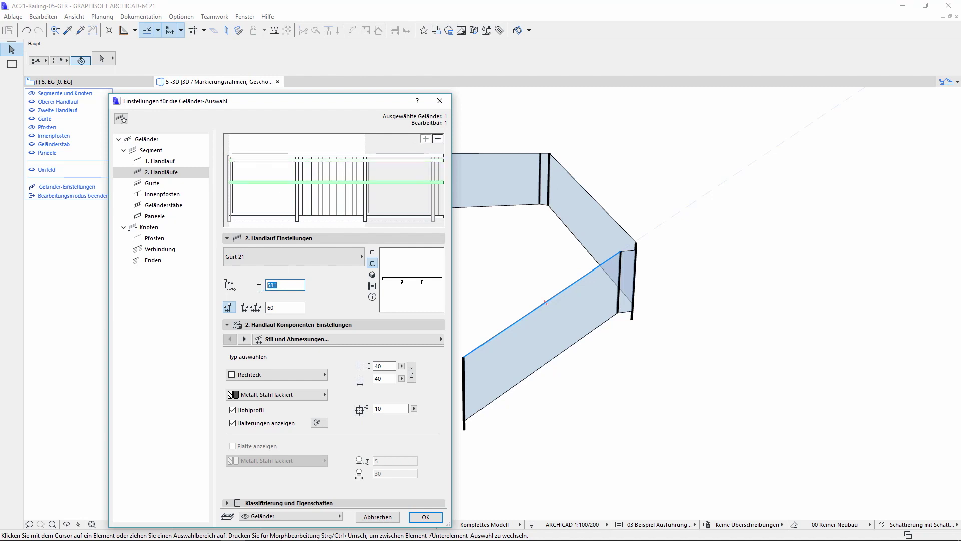
{"action": "type", "text": "800"}
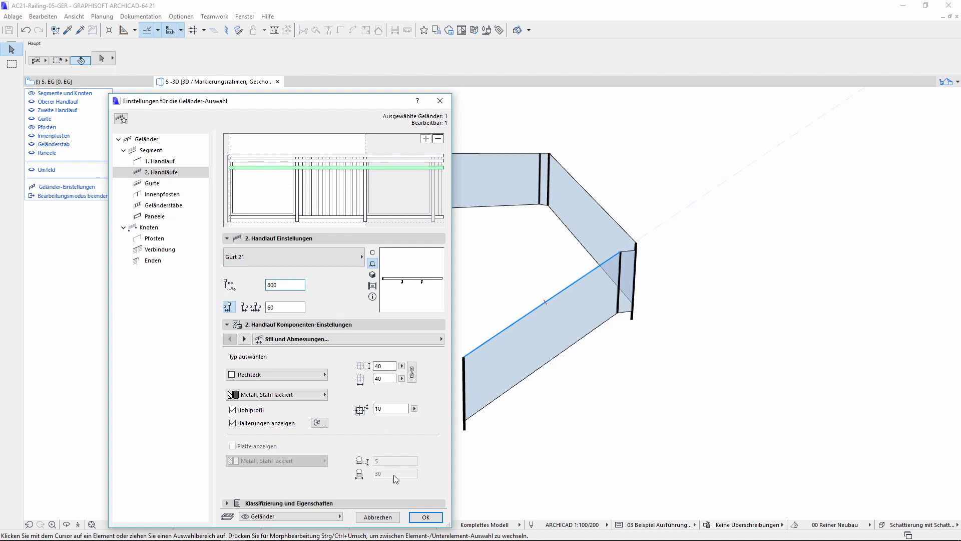
{"action": "left_click", "coordinate": [426, 518]}
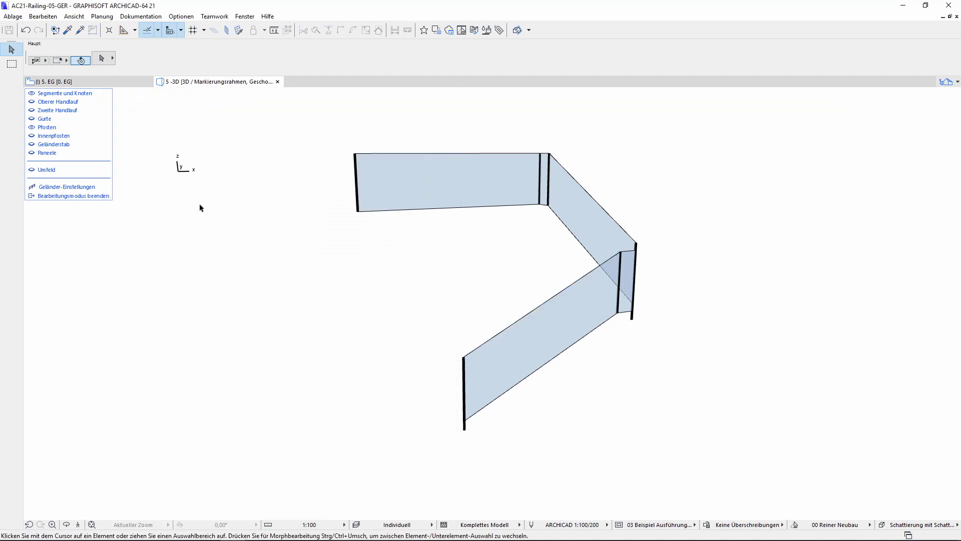
- Show Oberer Handlauf, Gurte, Innenpfosten, Geländerstab and Paneele on the 3D railing, then reopen Geländer-Einstellungen
{"action": "left_click", "coordinate": [108, 193]}
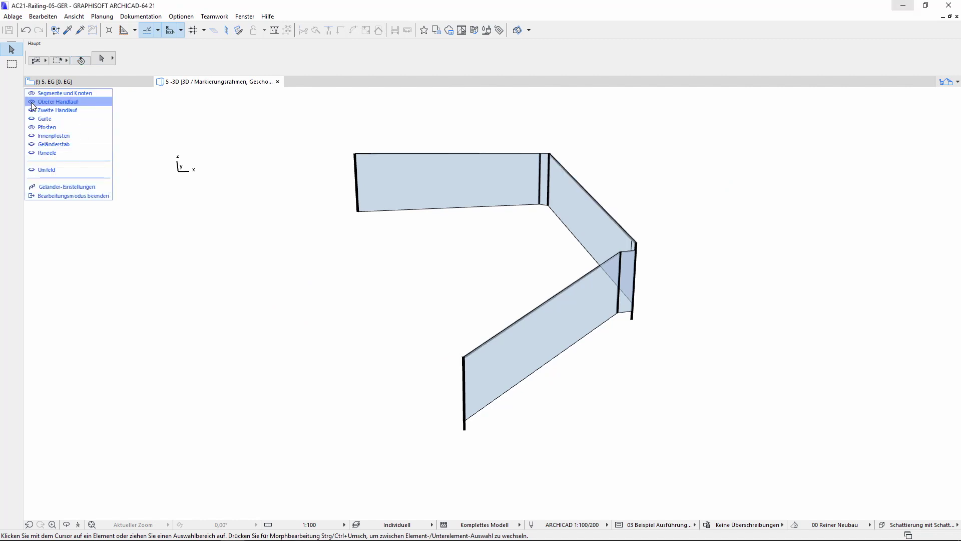
{"action": "left_click", "coordinate": [32, 119]}
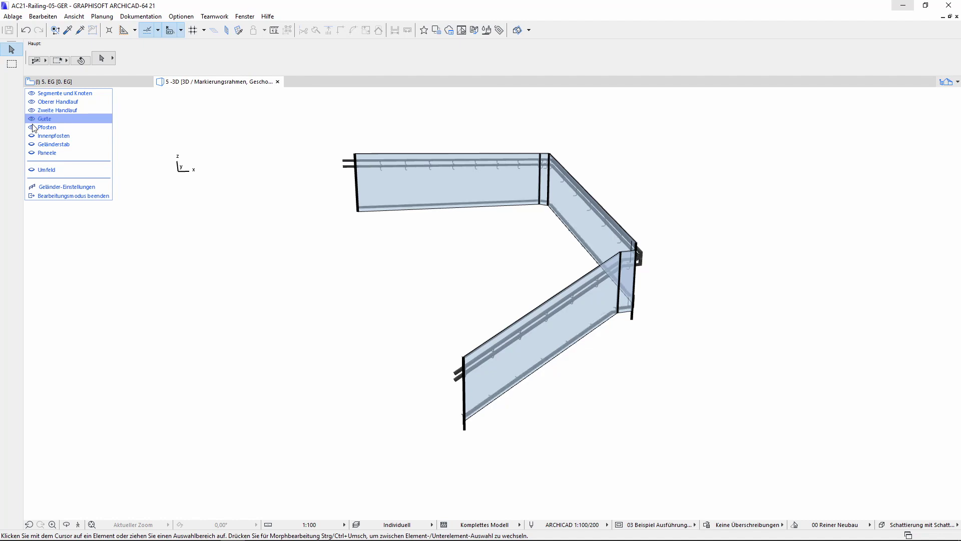
{"action": "left_click", "coordinate": [32, 136]}
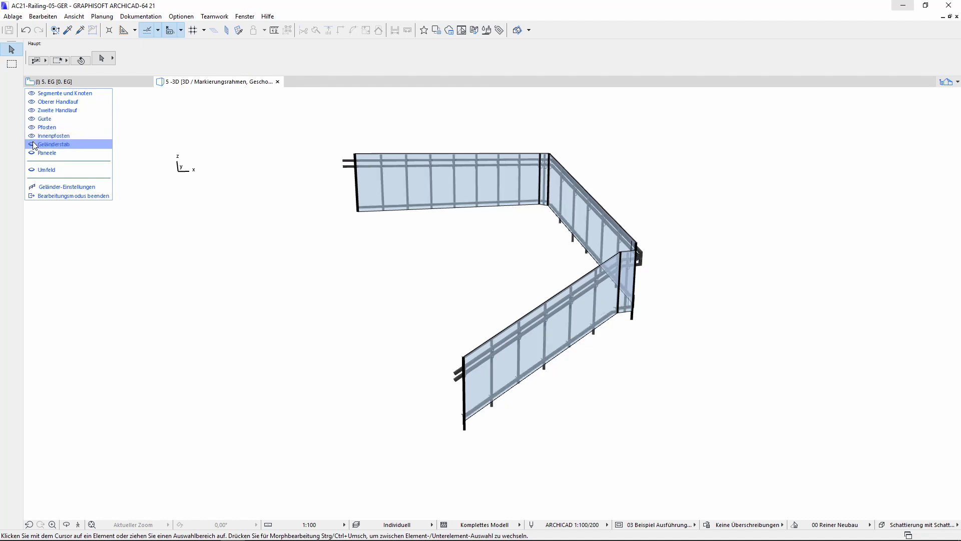
{"action": "left_click", "coordinate": [32, 143]}
{"action": "left_click", "coordinate": [32, 153]}
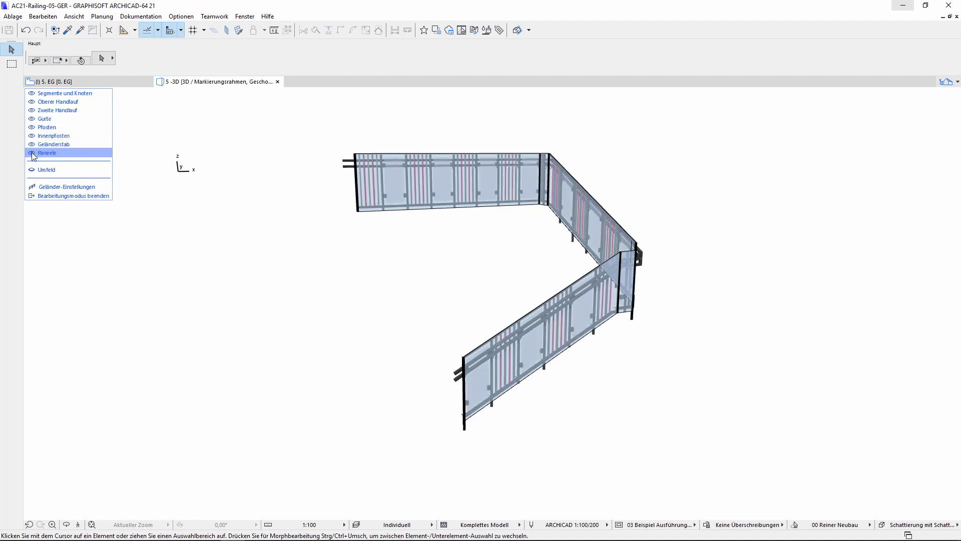
{"action": "left_click", "coordinate": [58, 186]}
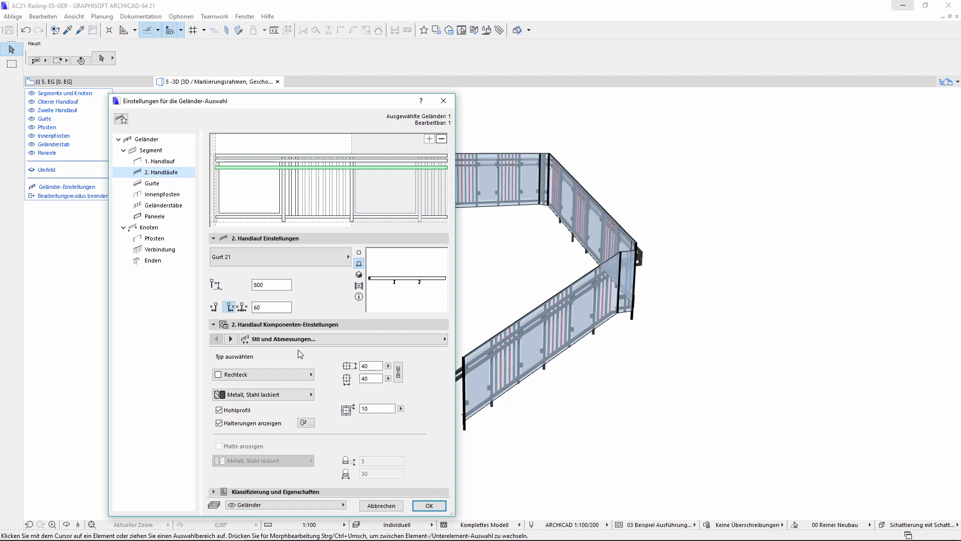
- Review the second handrail's Halterung, Verteilung and 2D/3D-Darstellung settings pages
{"action": "left_click", "coordinate": [231, 339]}
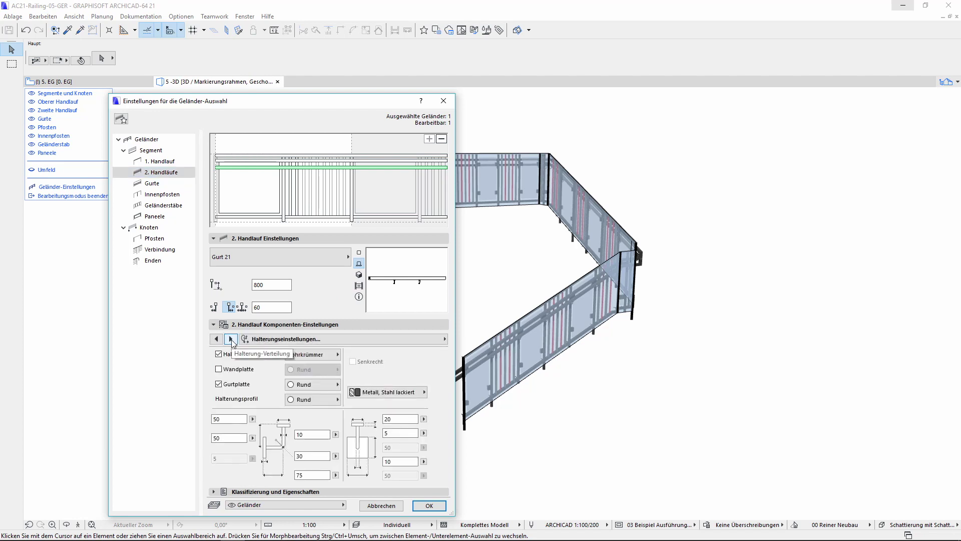
{"action": "left_click", "coordinate": [231, 339]}
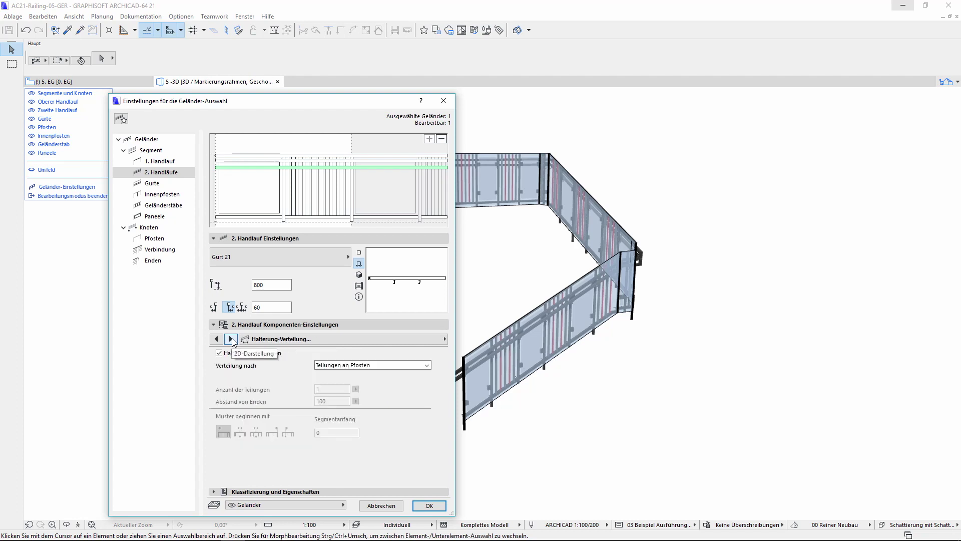
{"action": "left_click", "coordinate": [231, 339]}
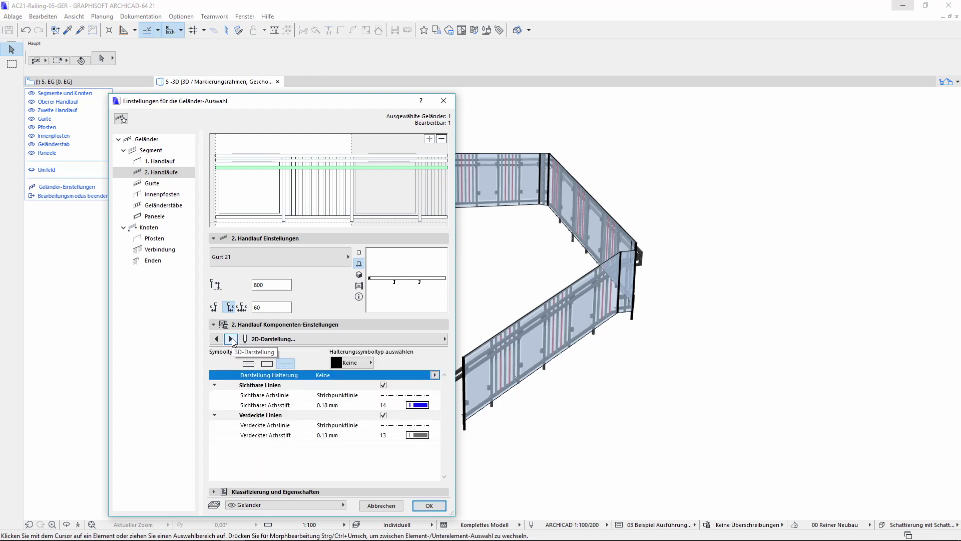
{"action": "left_click", "coordinate": [231, 339]}
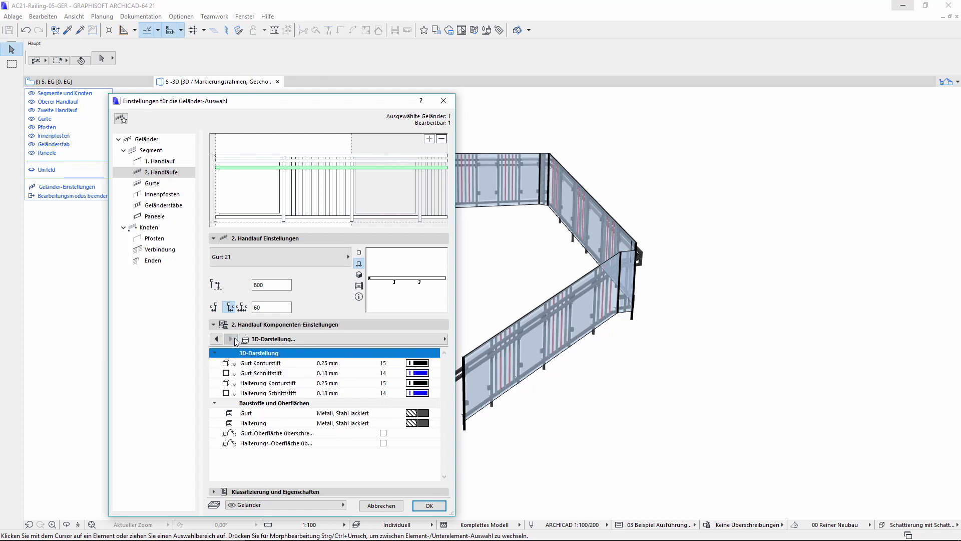
{"action": "left_click", "coordinate": [447, 341]}
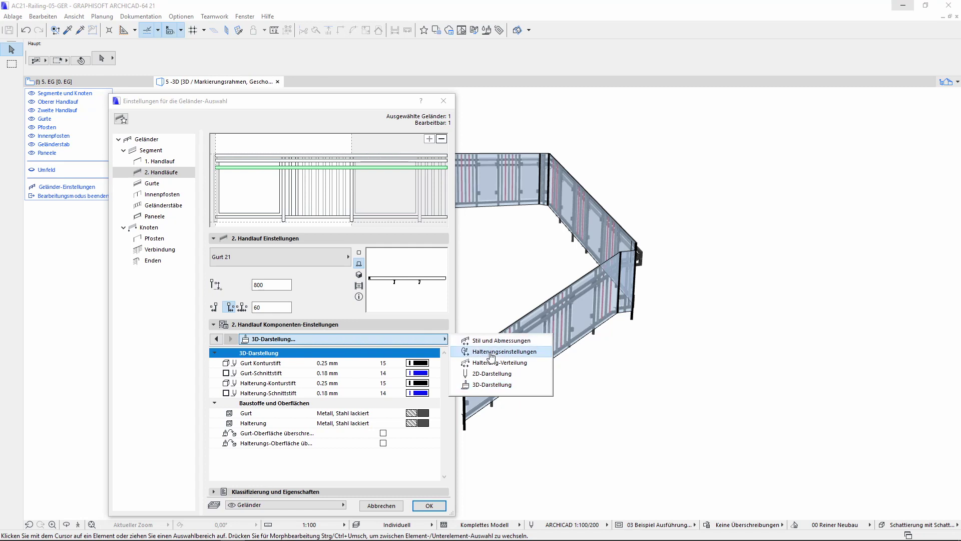
{"action": "left_click", "coordinate": [489, 353]}
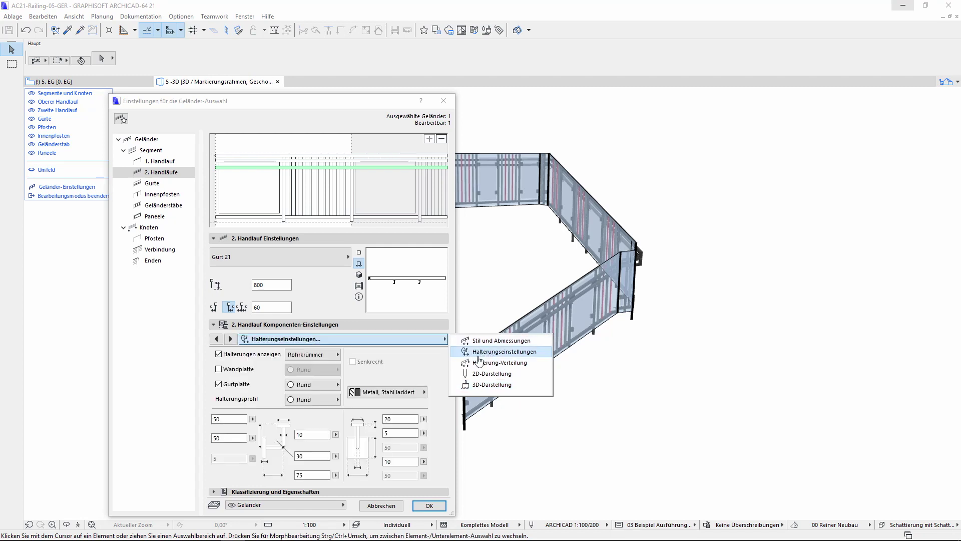
{"action": "left_click", "coordinate": [479, 363]}
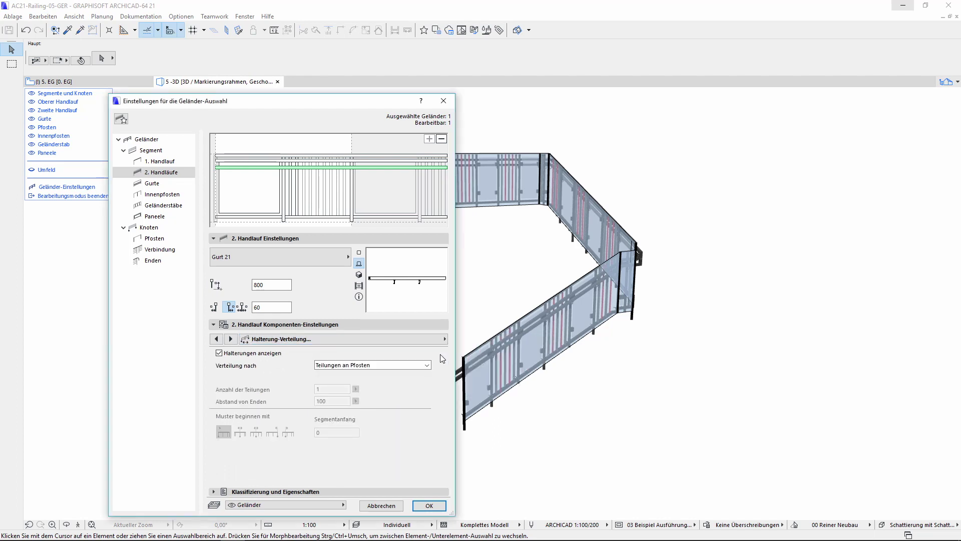
- Review the Knoten settings for Verbindung and Enden, then close the railing settings
{"action": "left_click", "coordinate": [159, 229]}
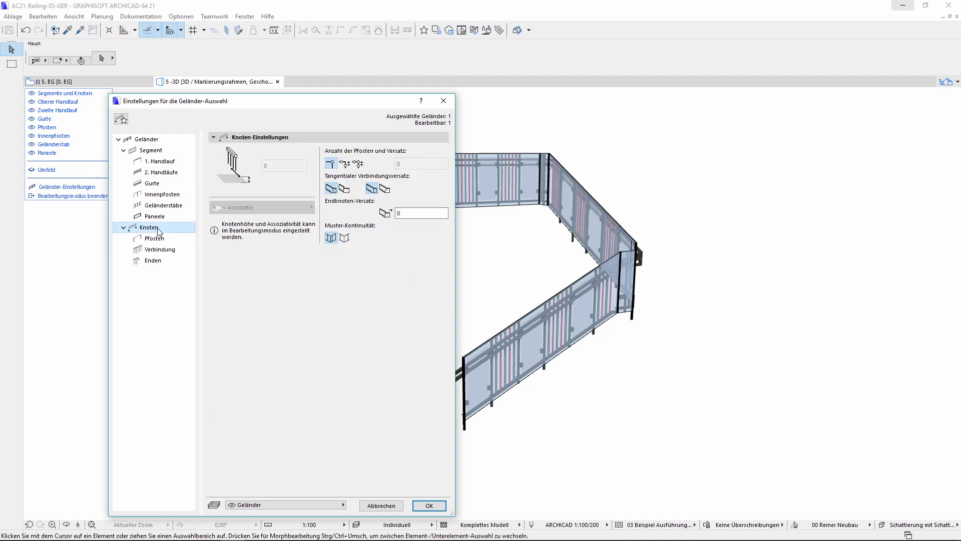
{"action": "left_click", "coordinate": [179, 256]}
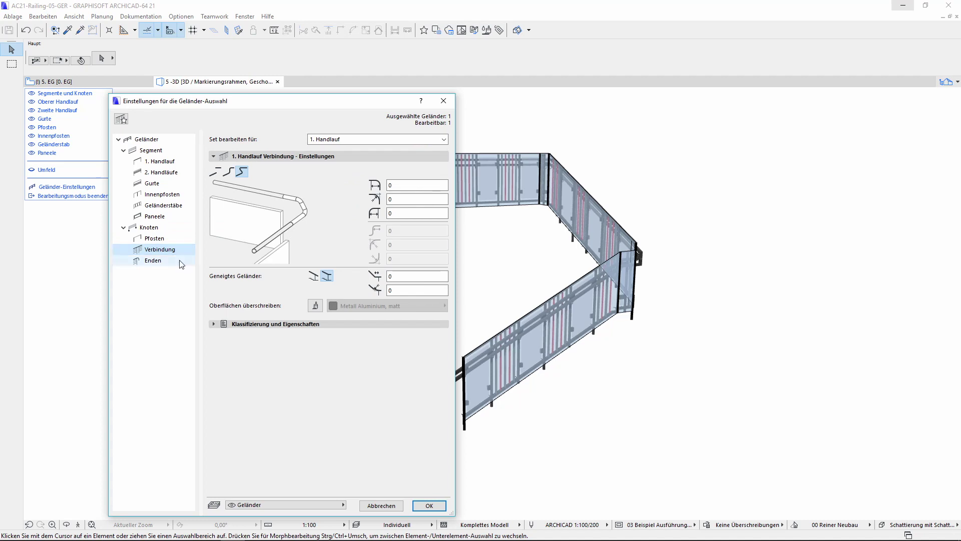
{"action": "left_click", "coordinate": [181, 263]}
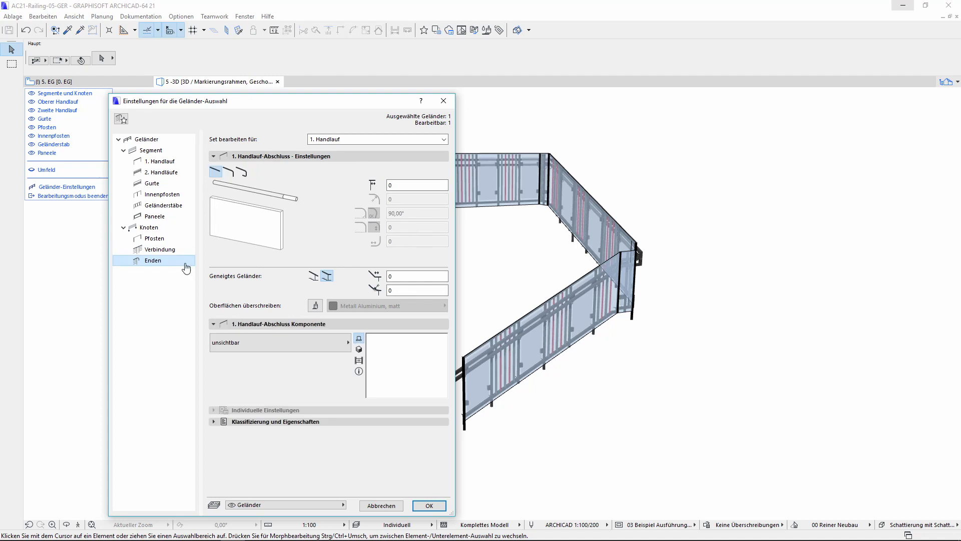
{"action": "left_click", "coordinate": [430, 505]}
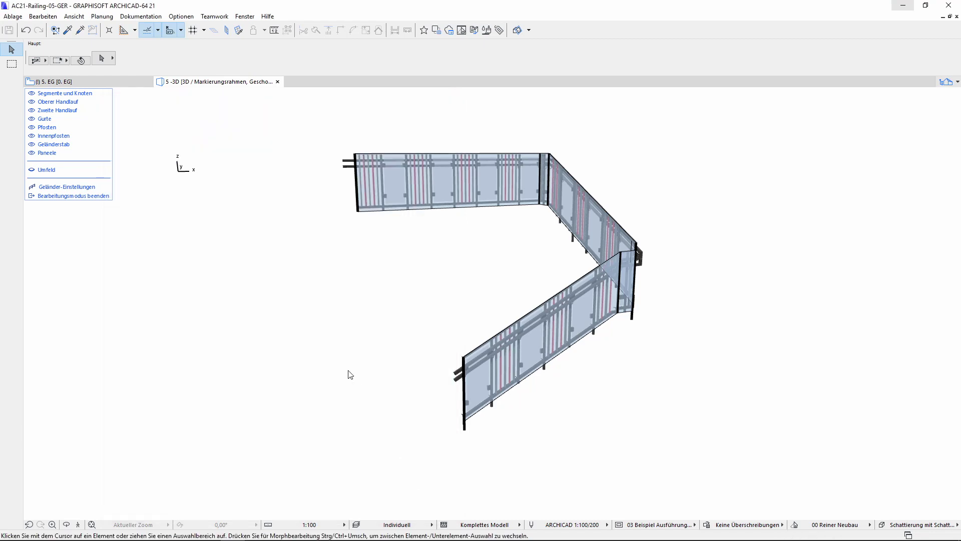
- Exit railing edit mode to show the finished glass railing on the full staircase
{"action": "left_click", "coordinate": [140, 189]}
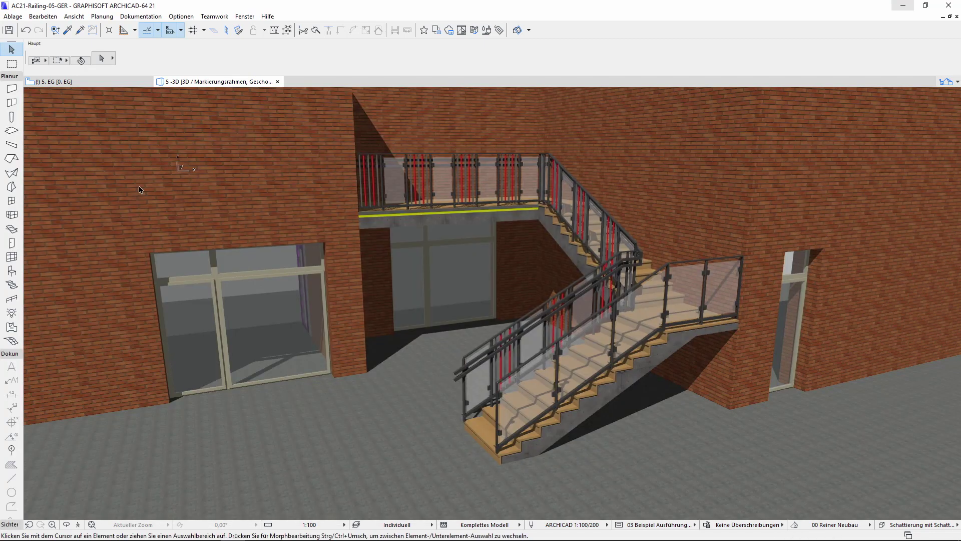